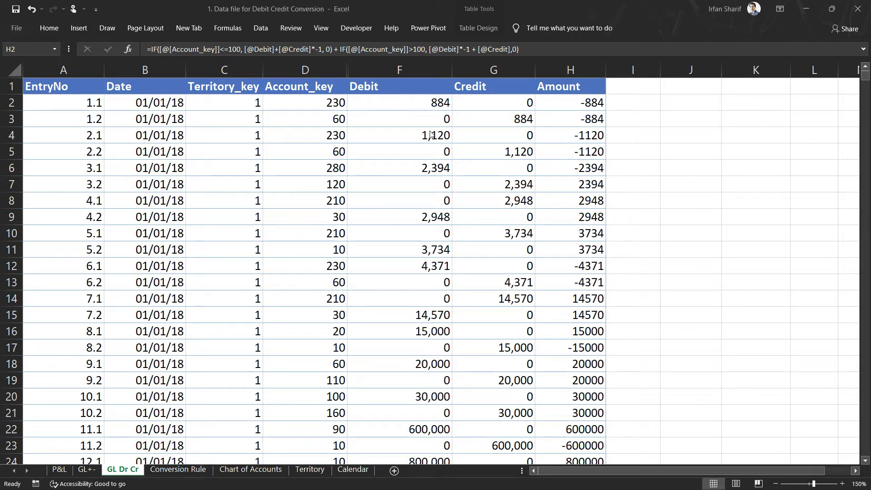
Step: On the GL+- sheet, widen the empty column G beside the Amount column
{"action": "left_click", "coordinate": [87, 470]}
{"action": "left_click", "coordinate": [384, 106]}
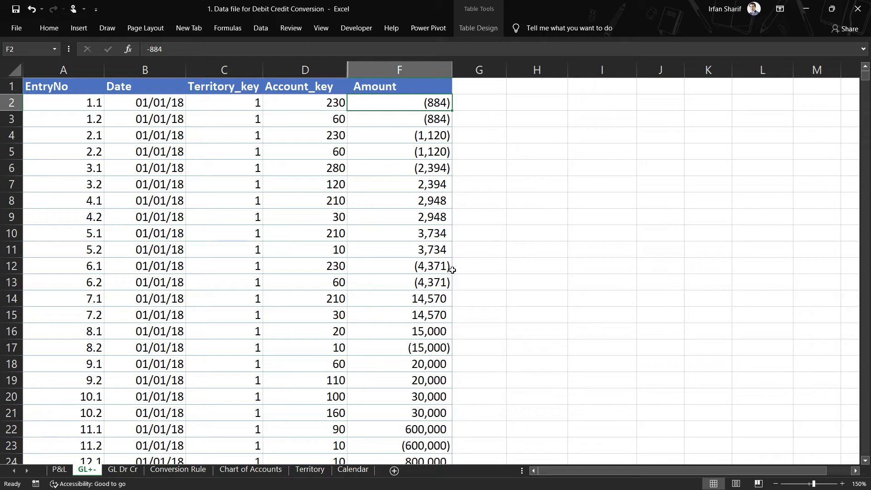
{"action": "left_click", "coordinate": [497, 104]}
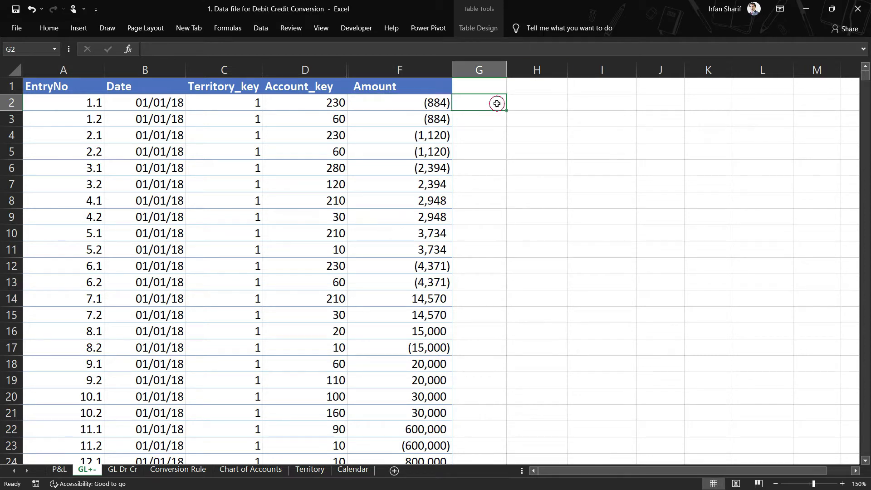
{"action": "left_click_drag", "start_coordinate": [507, 69], "coordinate": [513, 71]}
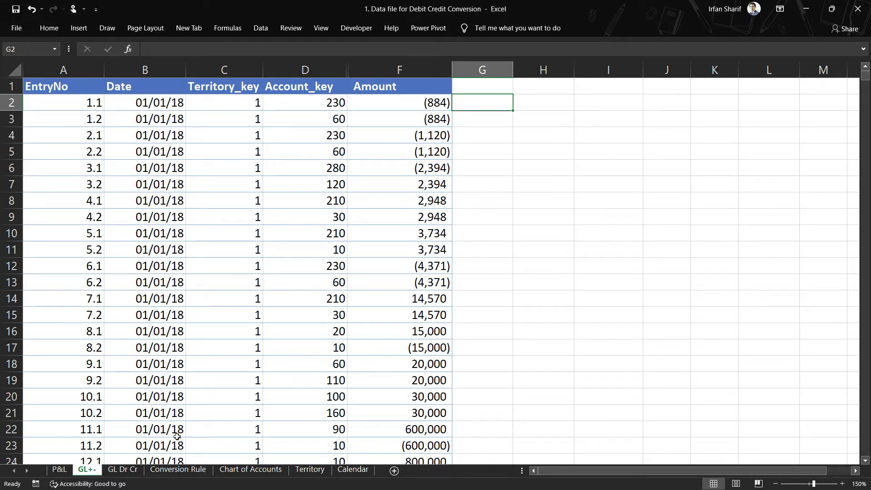
{"action": "left_click", "coordinate": [162, 473]}
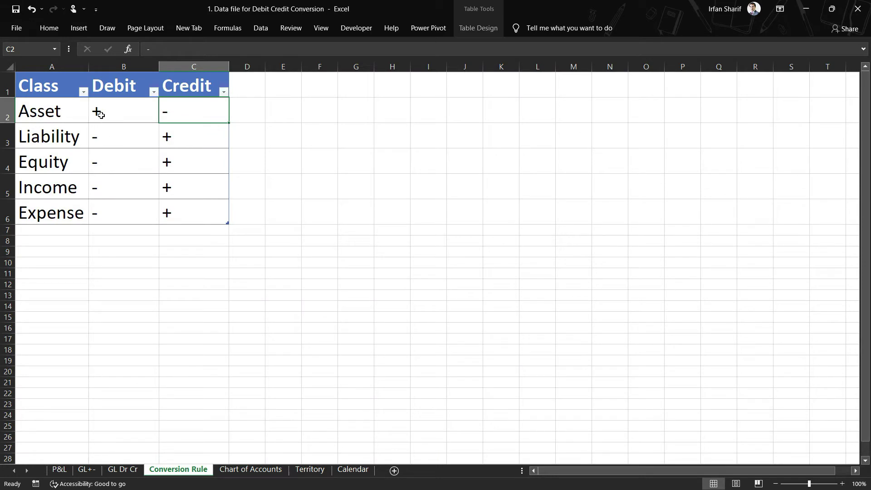
{"action": "left_click", "coordinate": [128, 114]}
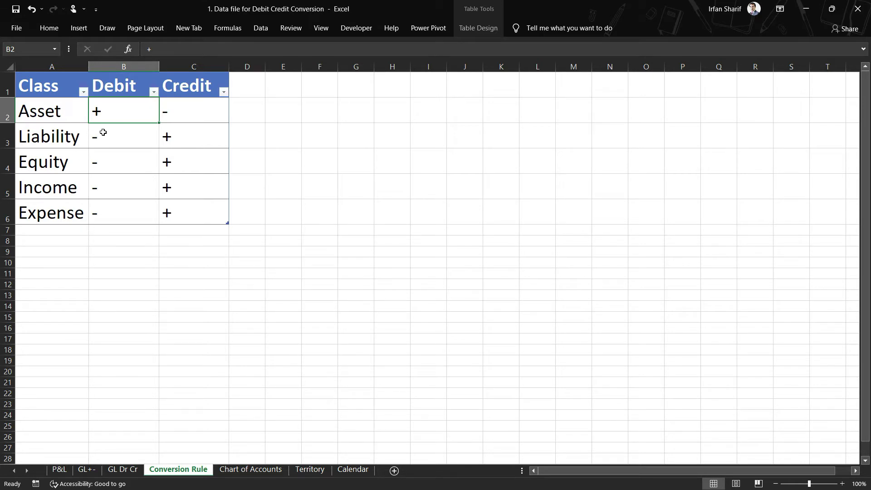
{"action": "left_click", "coordinate": [126, 91]}
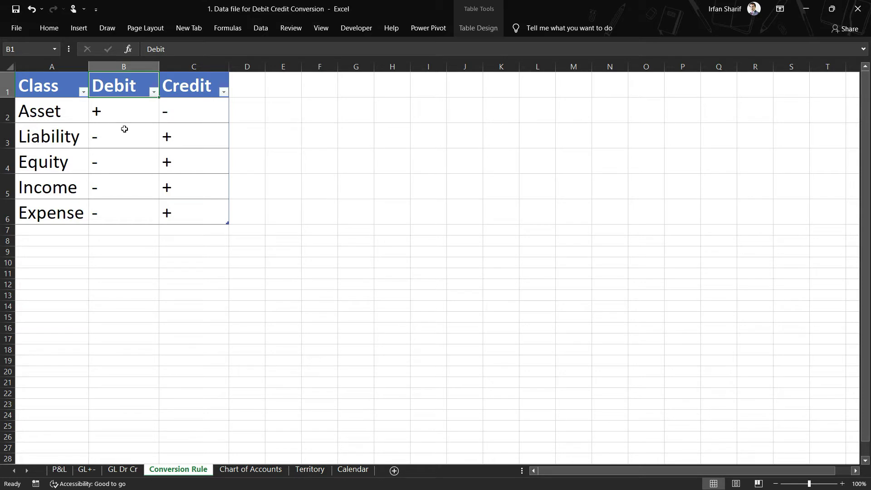
{"action": "left_click", "coordinate": [72, 111]}
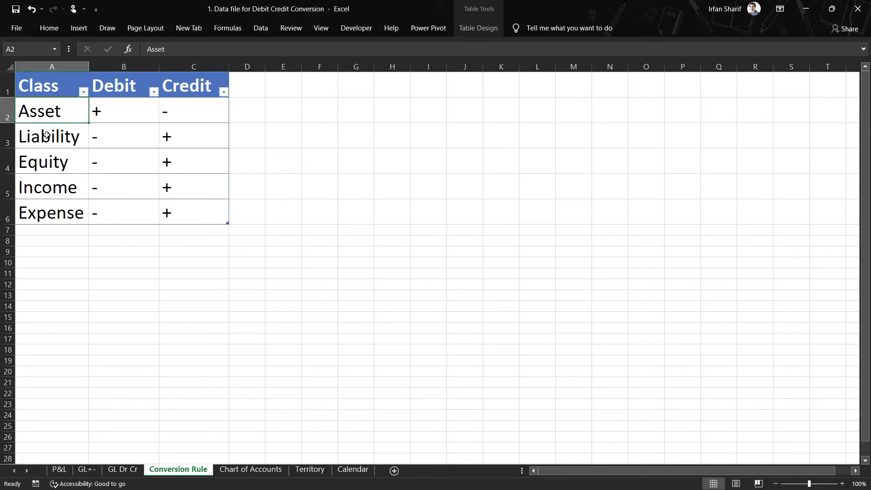
{"action": "left_click", "coordinate": [109, 112]}
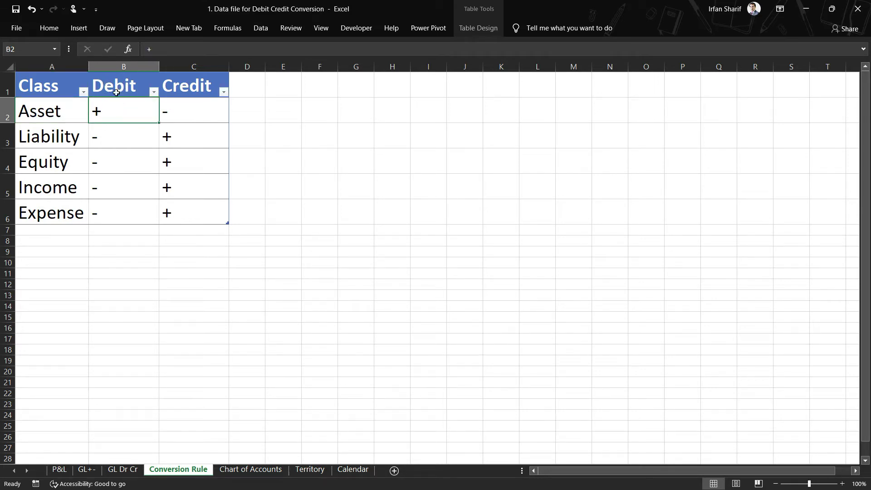
{"action": "left_click", "coordinate": [54, 138]}
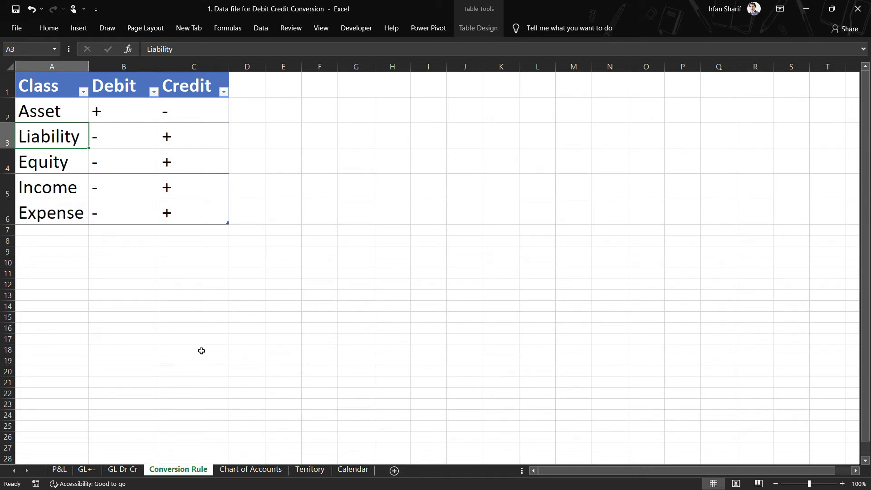
{"action": "left_click", "coordinate": [89, 470]}
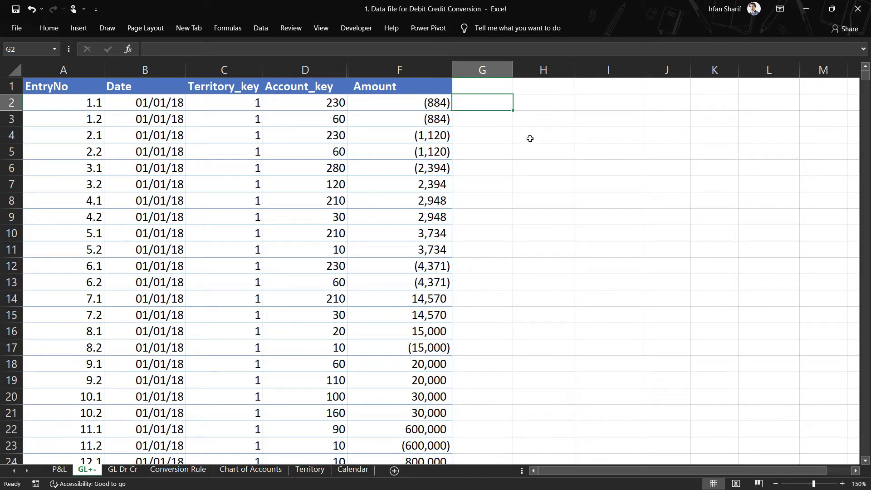
{"action": "type", "text": "=if"}
{"action": "key", "text": "Tab"}
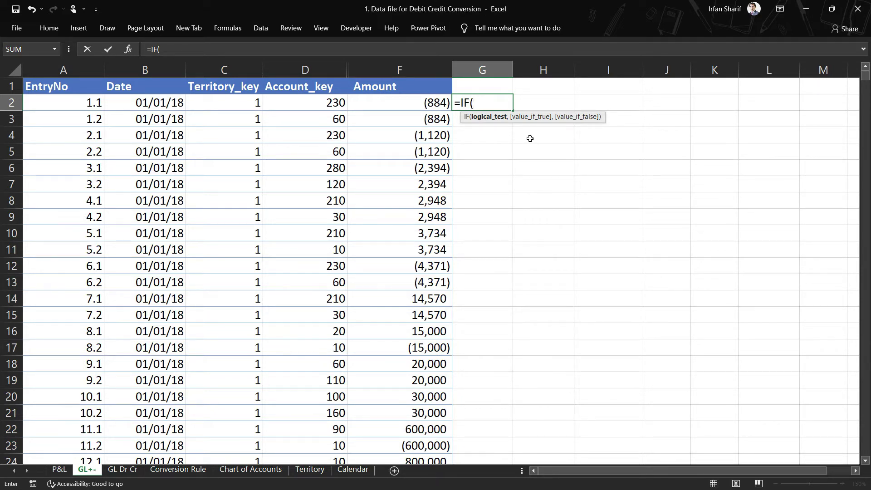
{"action": "type", "text": "and"}
{"action": "key", "text": "Tab"}
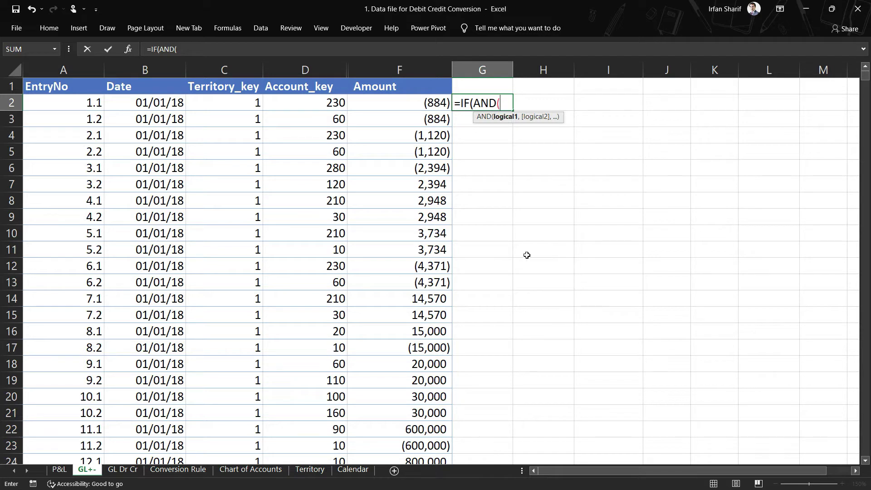
{"action": "left_click", "coordinate": [328, 102]}
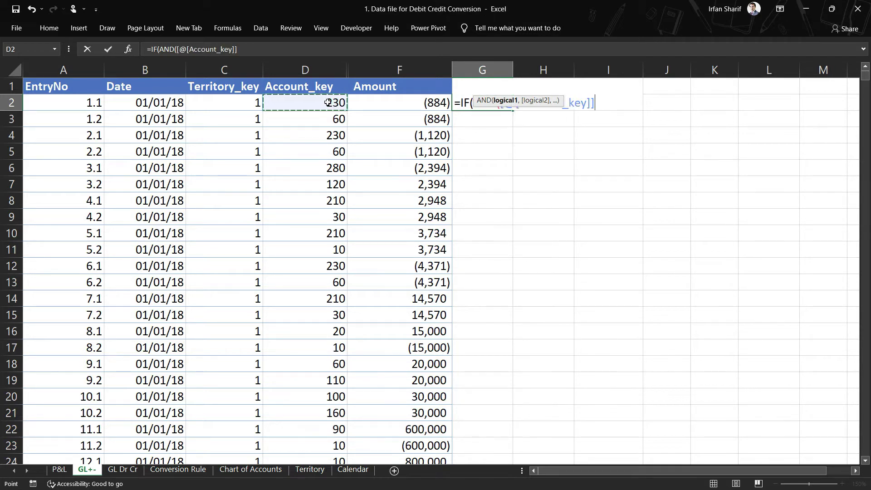
{"action": "type", "text": "<=1"}
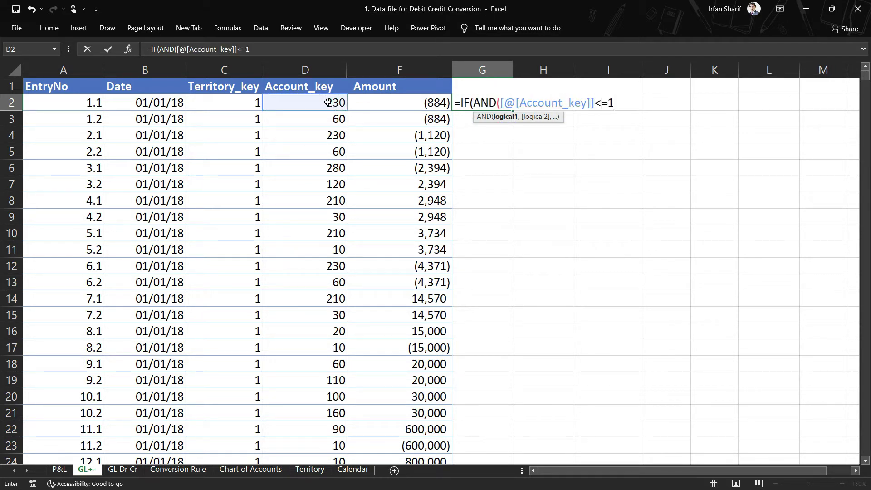
{"action": "type", "text": "00,"}
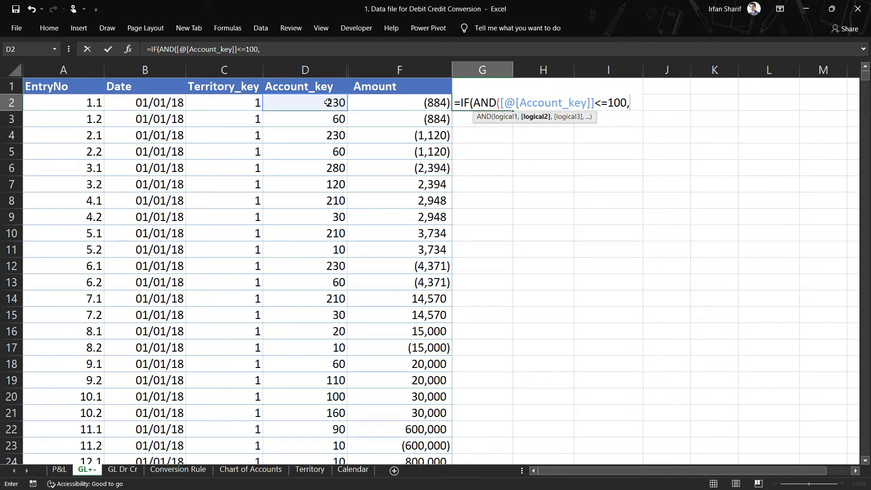
{"action": "left_click", "coordinate": [402, 105]}
{"action": "type", "text": ">0,"}
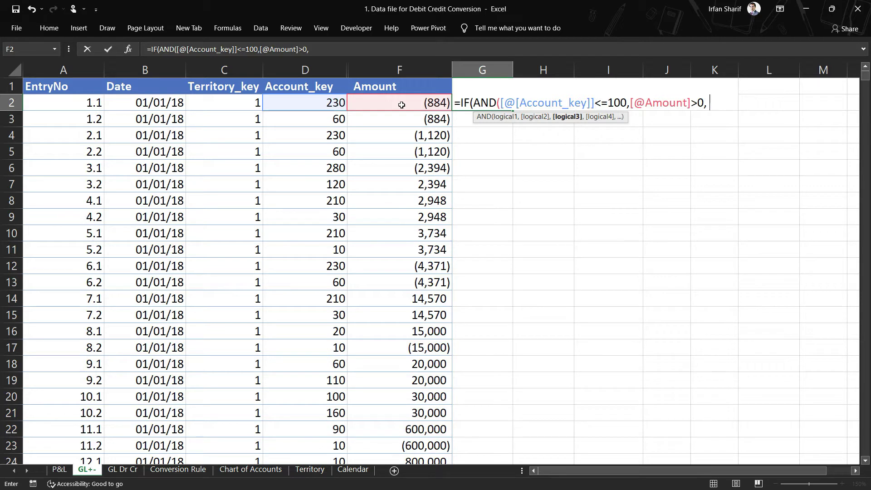
{"action": "key", "text": "BackSpace"}
{"action": "key", "text": "BackSpace"}
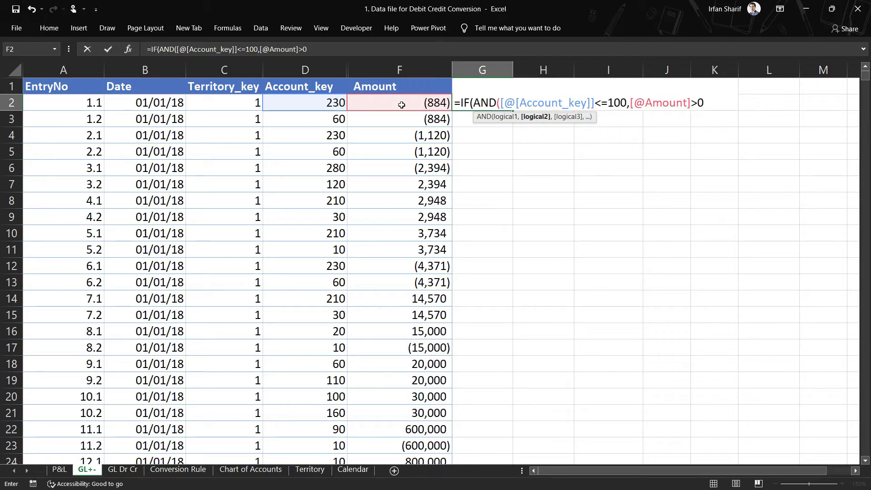
{"action": "type", "text": ")"}
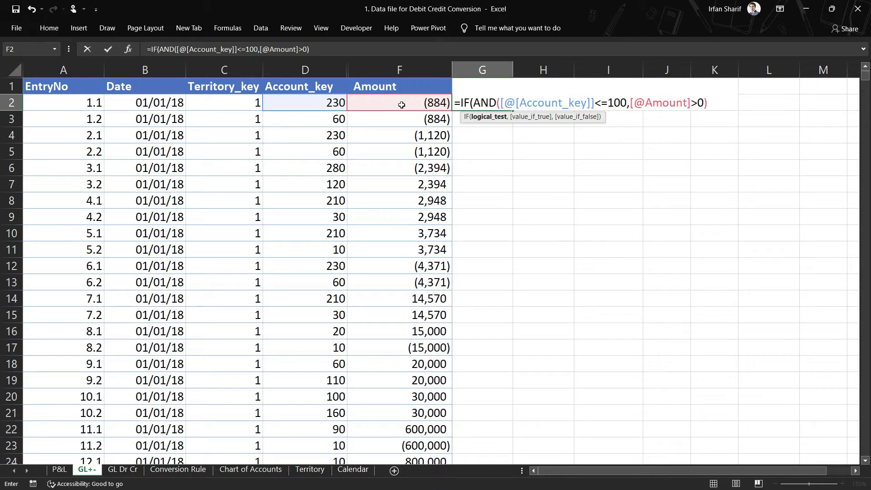
{"action": "type", "text": ","}
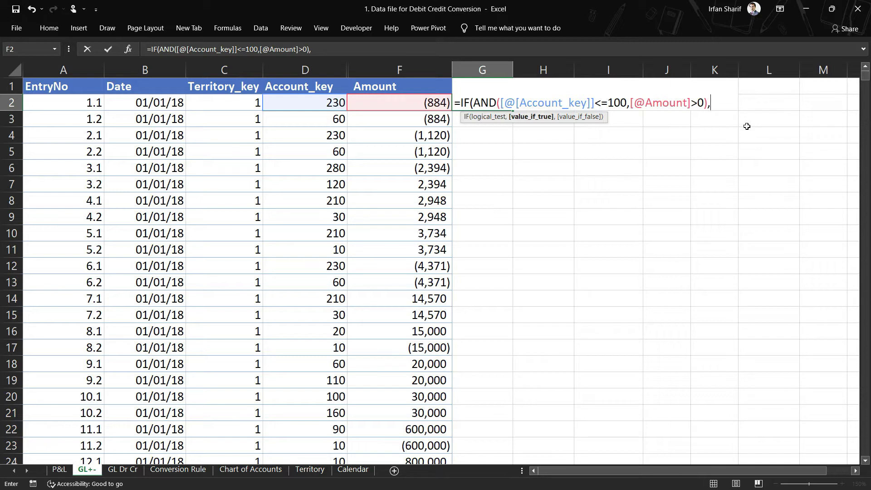
{"action": "key", "text": "Left"}
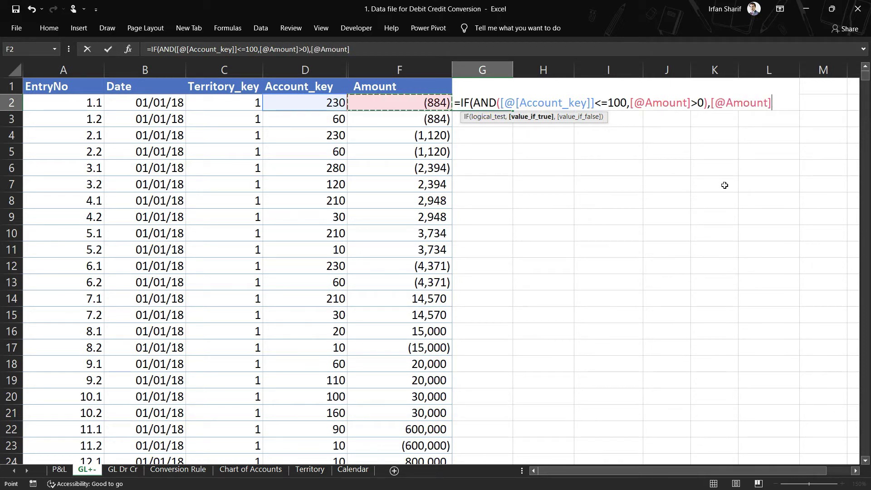
{"action": "type", "text": ",0)"}
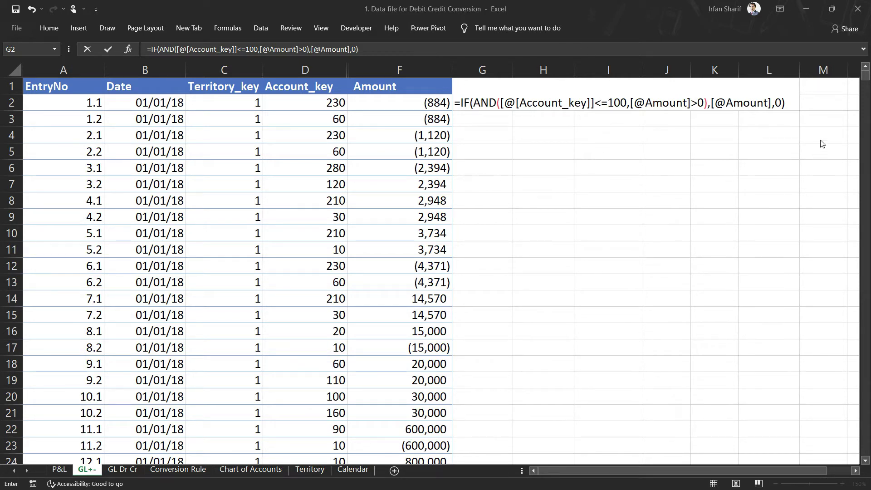
{"action": "left_click", "coordinate": [787, 104]}
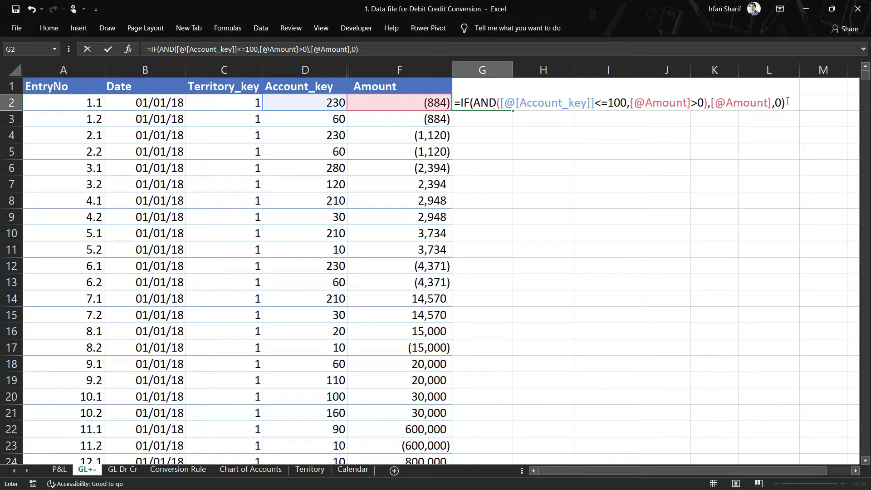
{"action": "key", "text": "Return"}
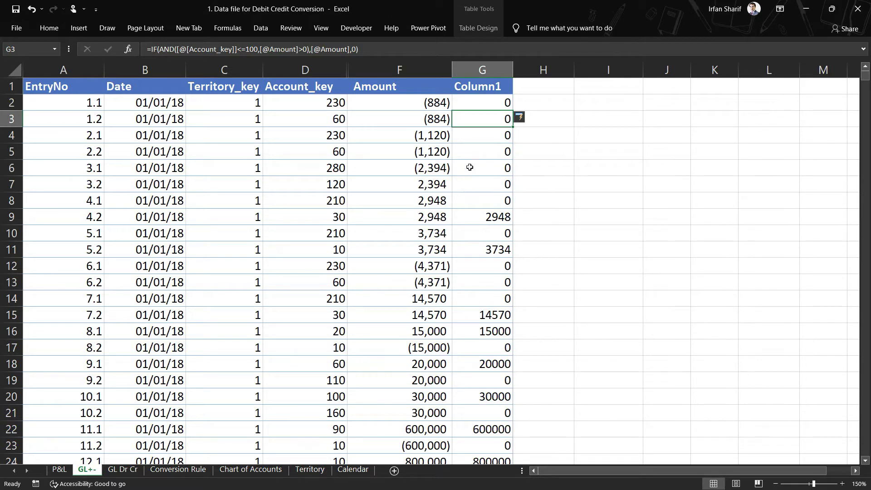
Step: Reopen G2's formula and append a second + IF(AND( term
{"action": "left_click", "coordinate": [492, 107]}
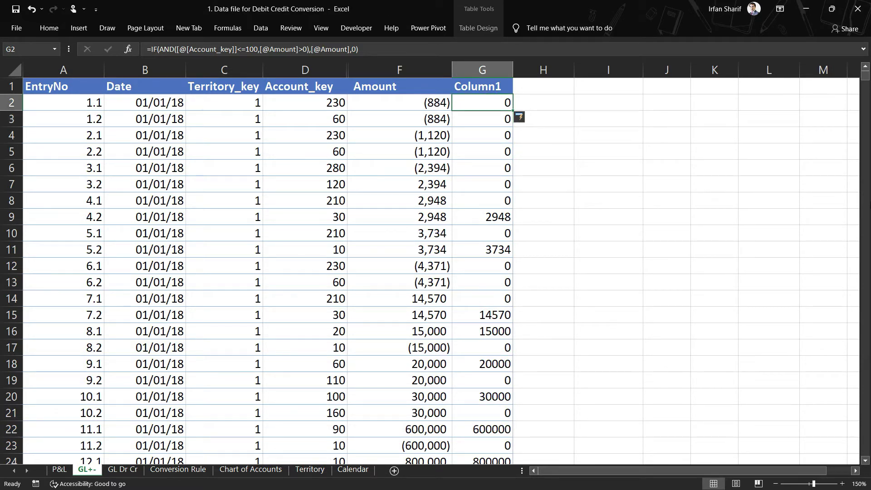
{"action": "key", "text": "F2"}
{"action": "type", "text": "="}
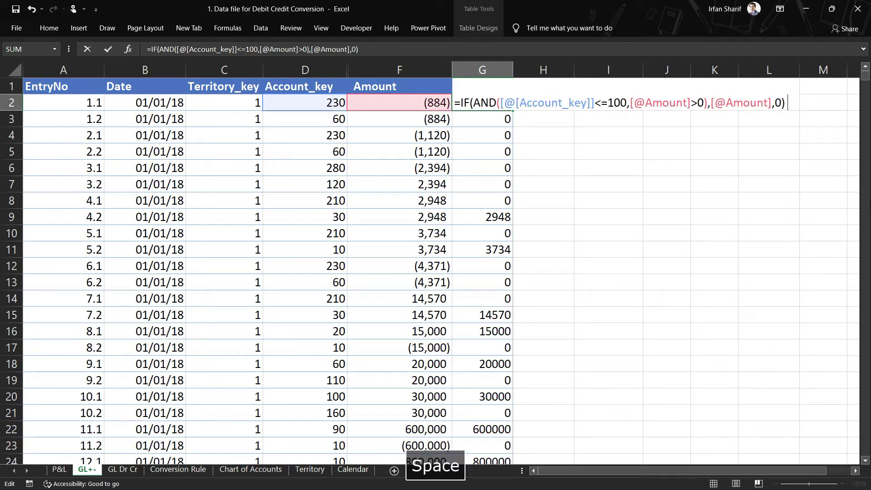
{"action": "key", "text": "BackSpace"}
{"action": "type", "text": "+ "}
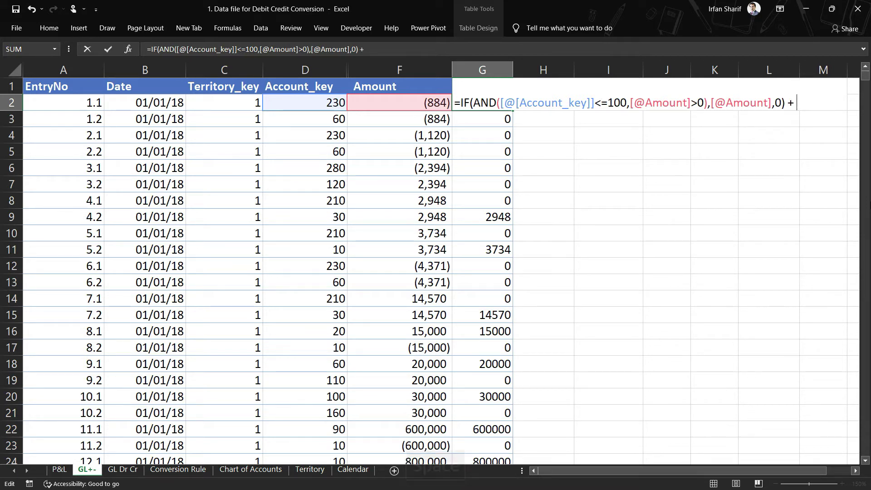
{"action": "type", "text": "IF"}
{"action": "key", "text": "Tab"}
{"action": "type", "text": "an"}
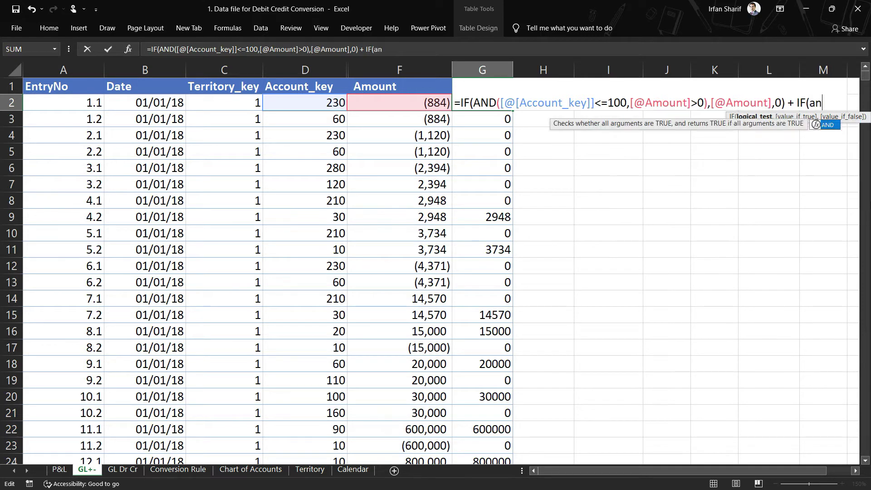
{"action": "key", "text": "Tab"}
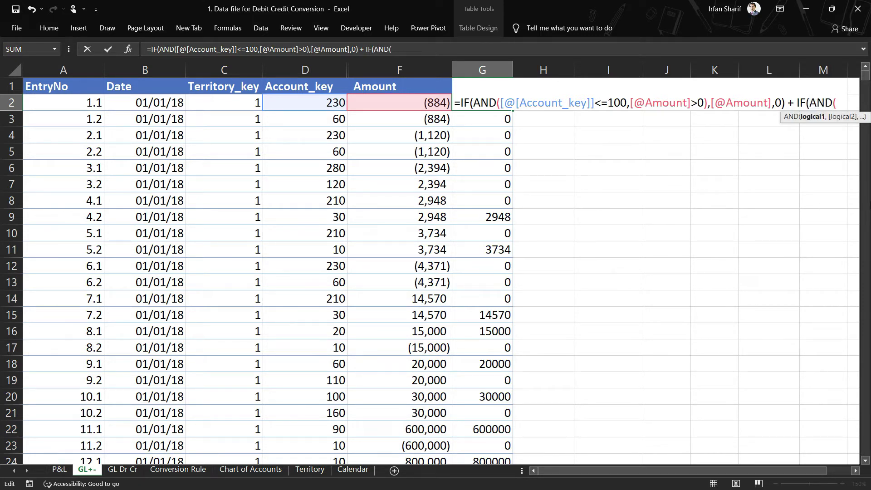
{"action": "left_click", "coordinate": [299, 103]}
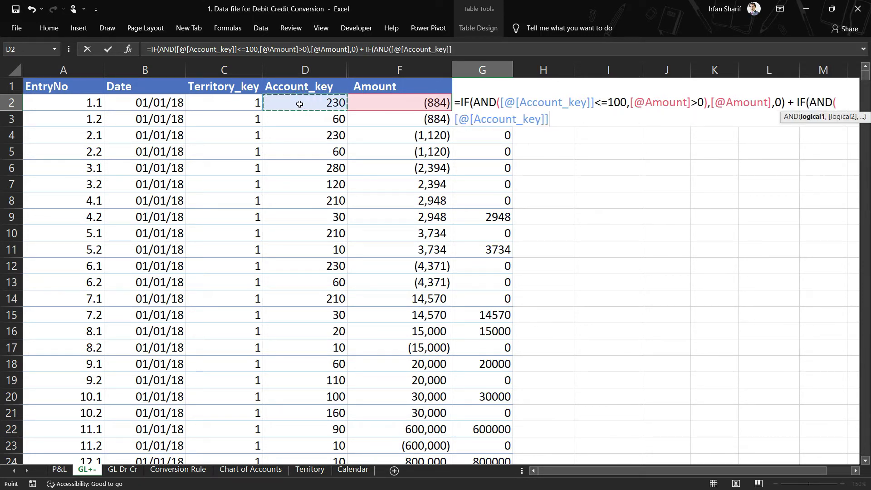
{"action": "type", "text": ">100"}
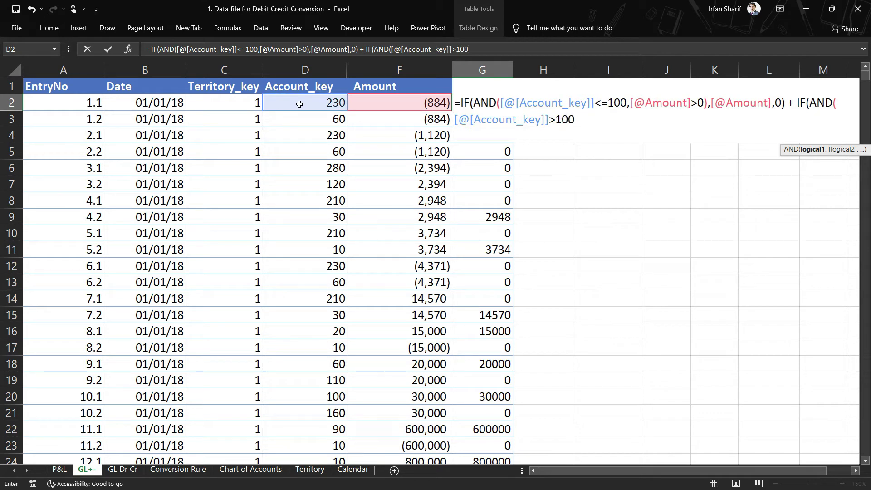
{"action": "type", "text": ","}
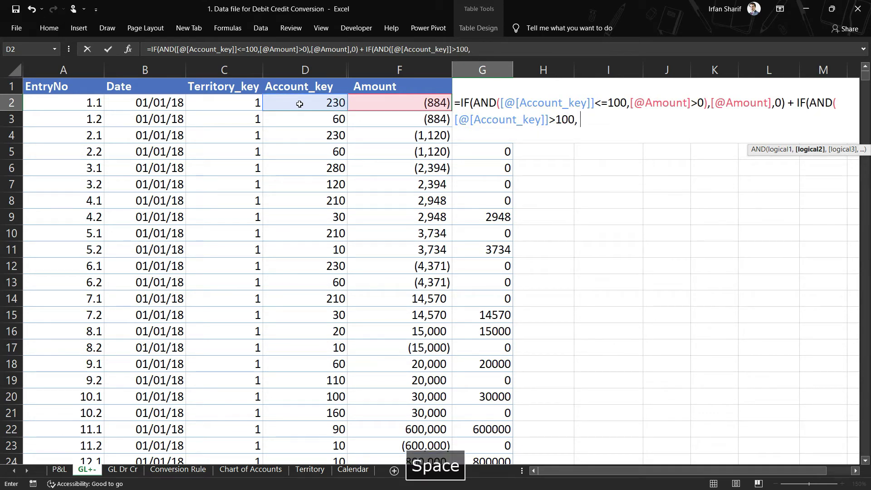
{"action": "left_click", "coordinate": [415, 101]}
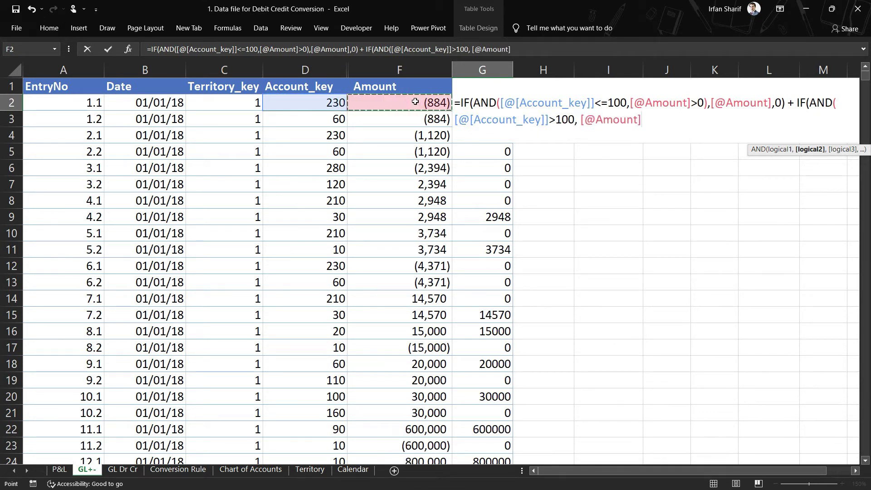
{"action": "type", "text": "<0"}
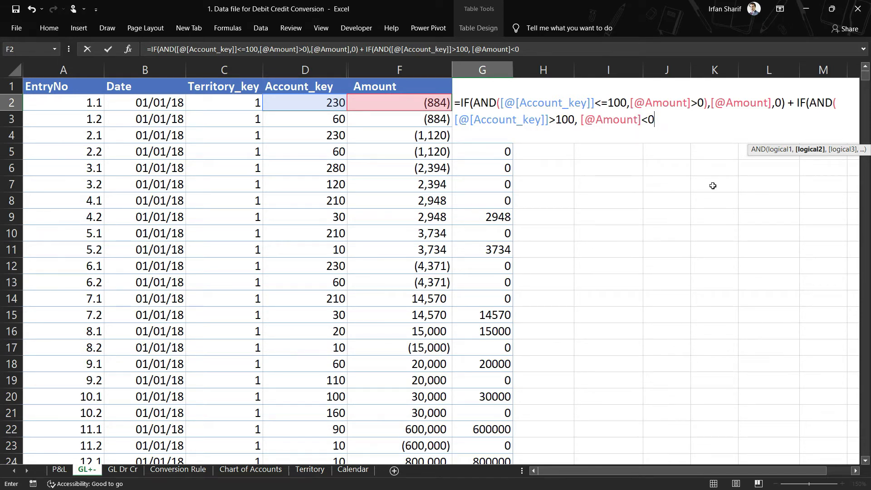
{"action": "type", "text": "),"}
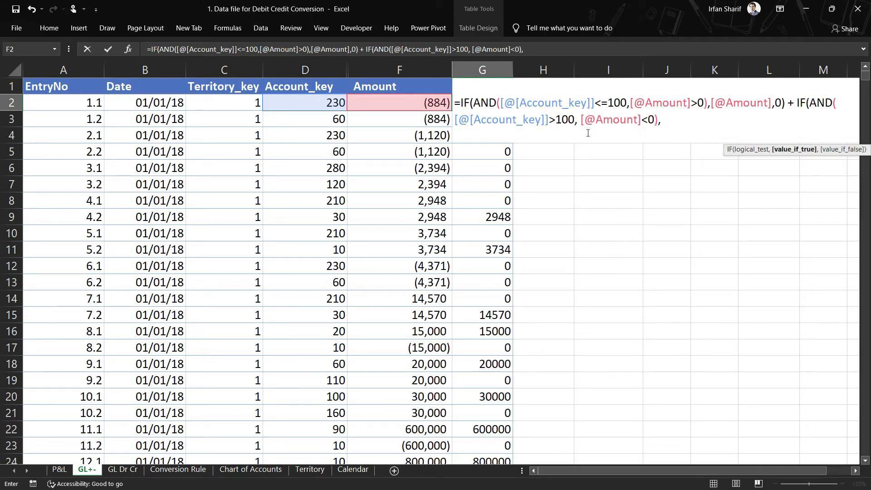
{"action": "left_click", "coordinate": [426, 102]}
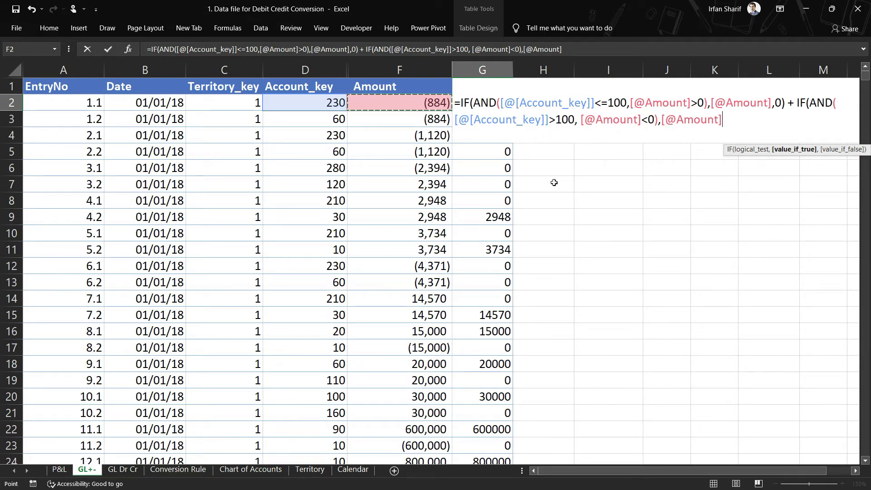
{"action": "type", "text": "*-1,0)"}
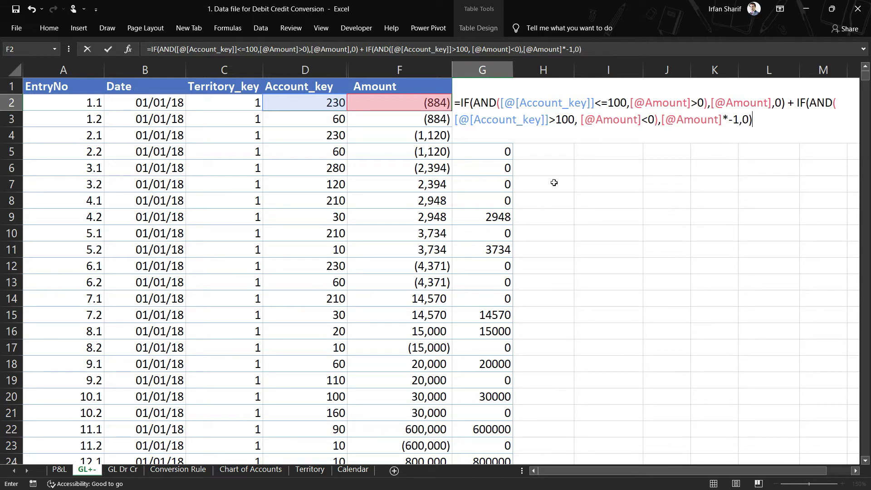
{"action": "key", "text": "Return"}
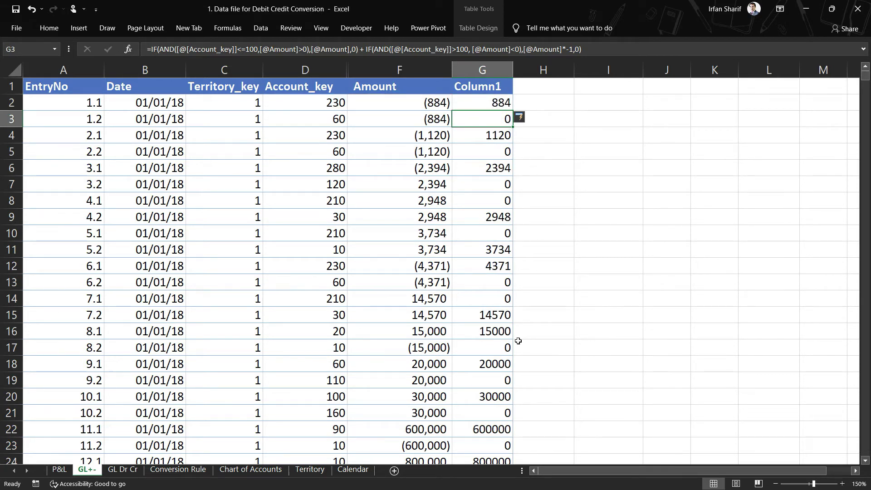
Step: Rename the Column1 header in G1 to Debit and recalculate with F9
{"action": "left_click", "coordinate": [484, 87]}
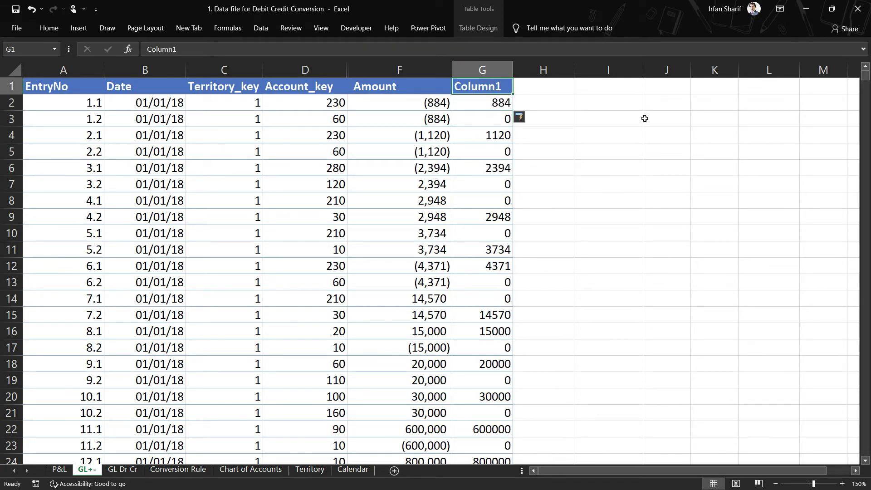
{"action": "type", "text": "Debit"}
{"action": "key", "text": "Tab"}
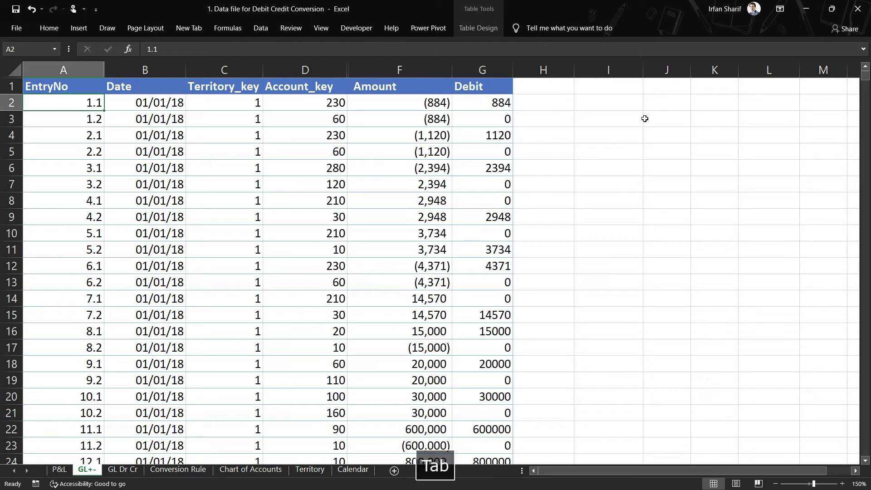
{"action": "key", "text": "F9"}
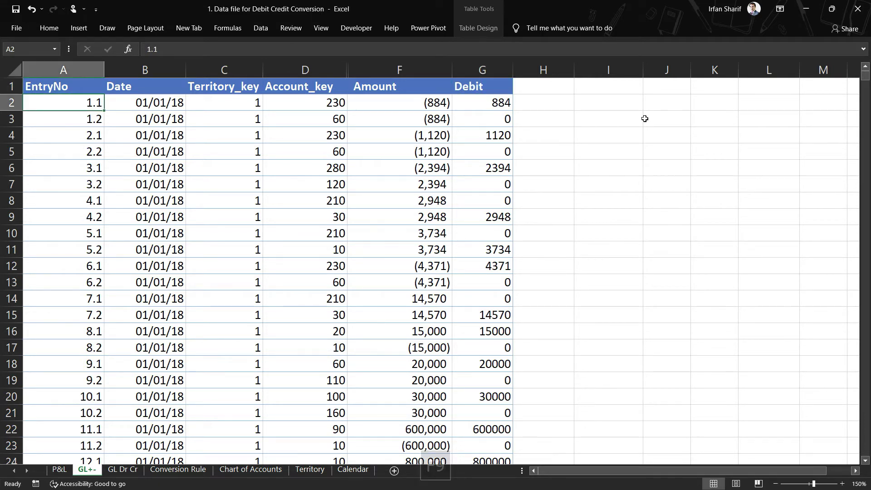
{"action": "left_click", "coordinate": [306, 104]}
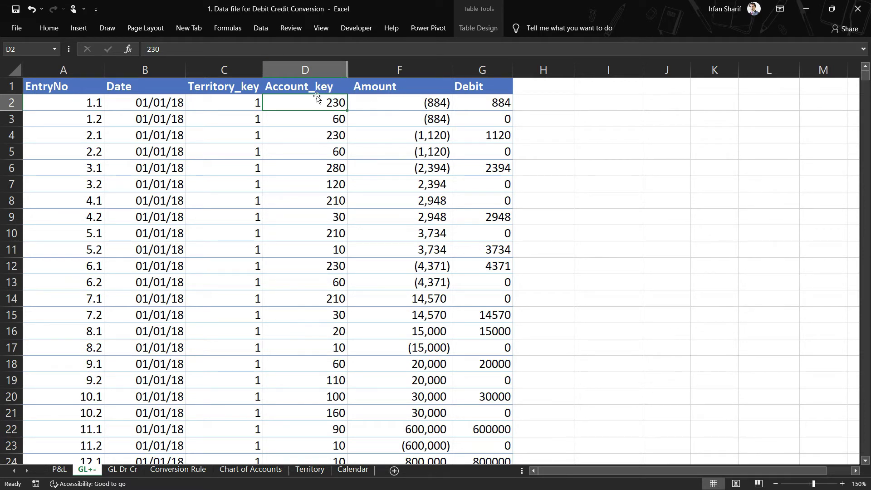
{"action": "left_click", "coordinate": [496, 103]}
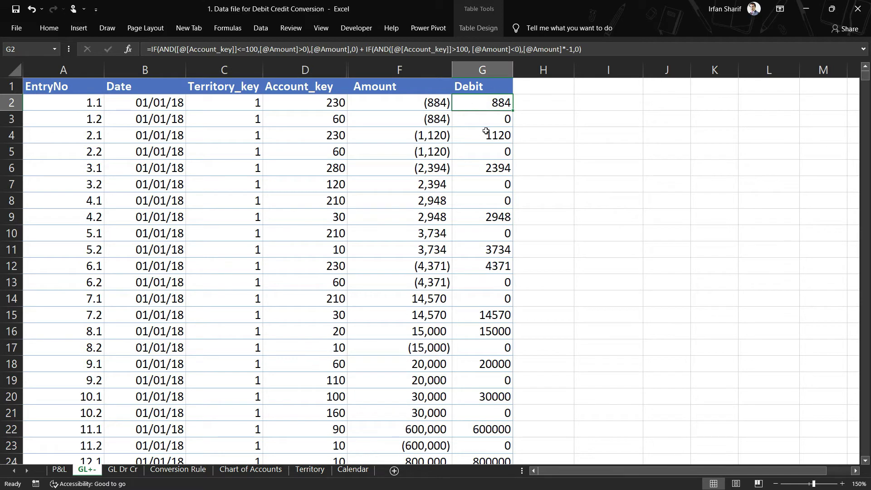
{"action": "left_click", "coordinate": [338, 119]}
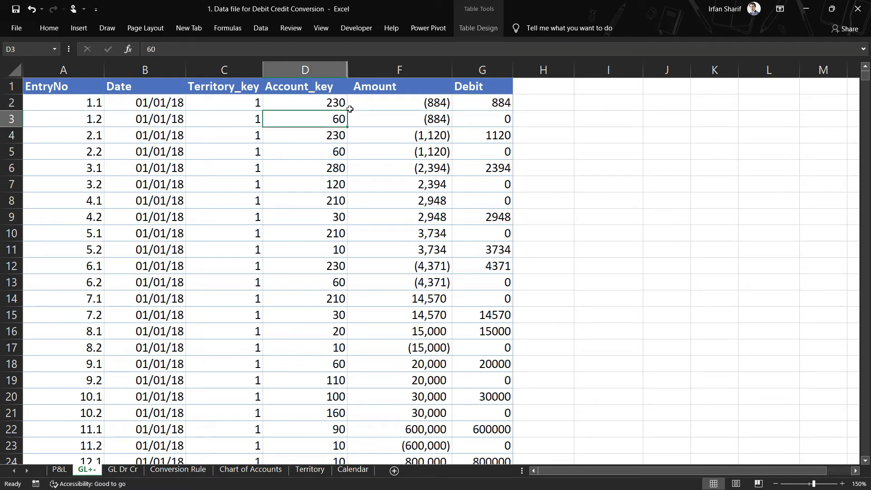
{"action": "left_click", "coordinate": [395, 120]}
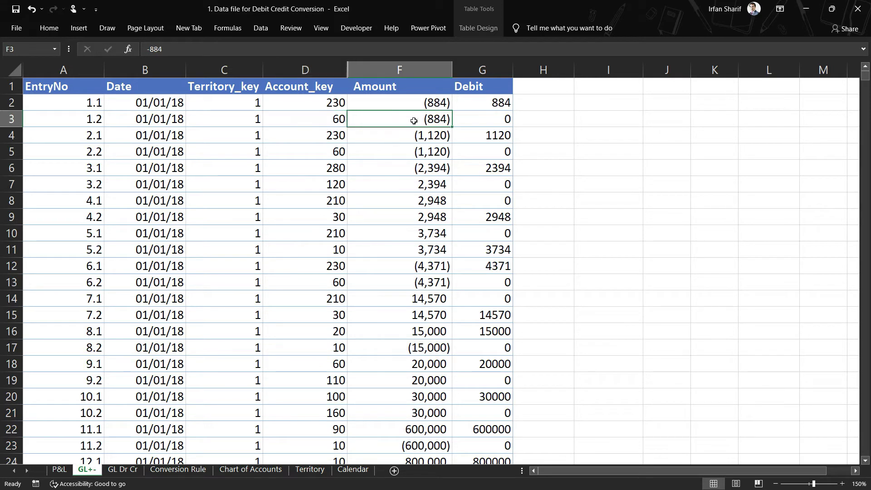
{"action": "left_click", "coordinate": [482, 123]}
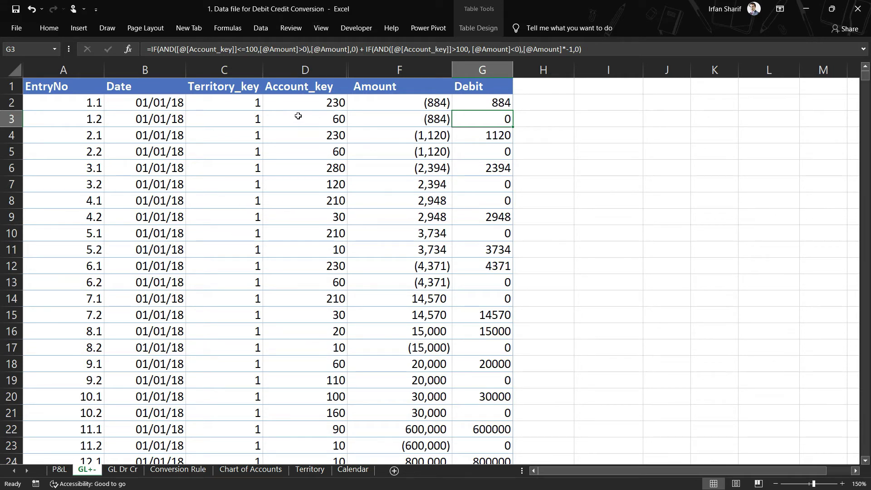
{"action": "left_click", "coordinate": [549, 93]}
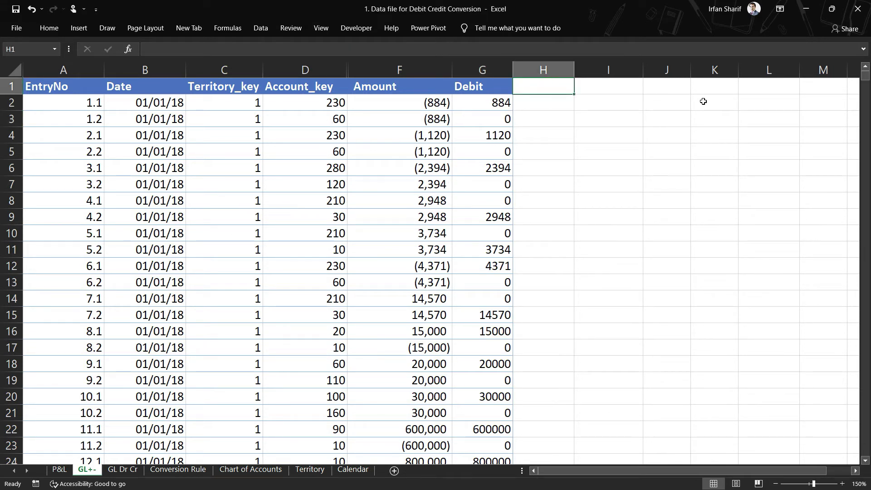
{"action": "key", "text": "Down"}
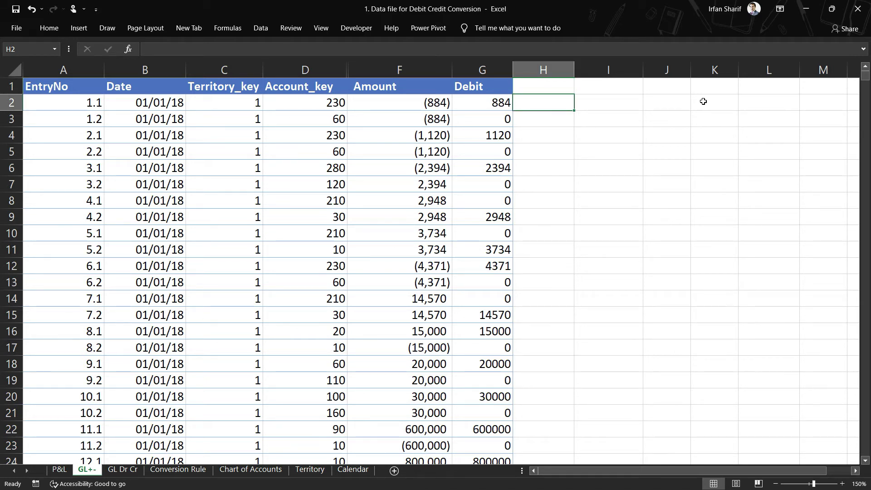
{"action": "type", "text": "=if"}
{"action": "key", "text": "Tab"}
{"action": "type", "text": "and"}
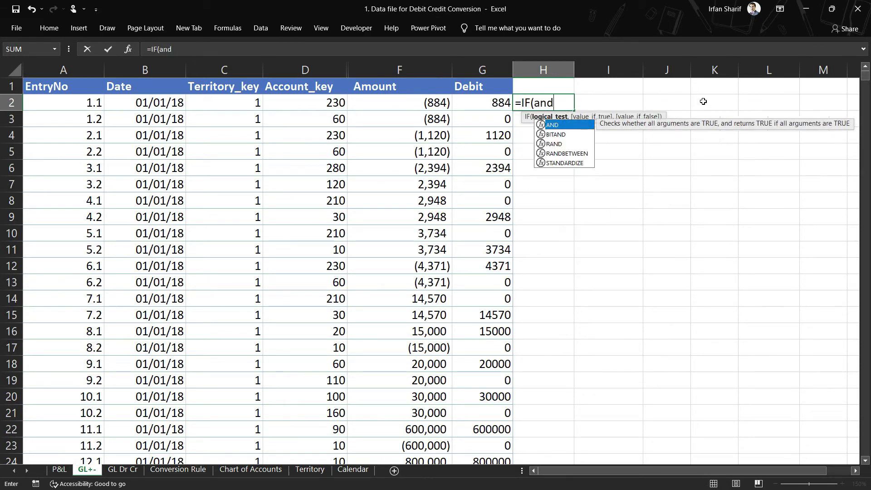
{"action": "key", "text": "Tab"}
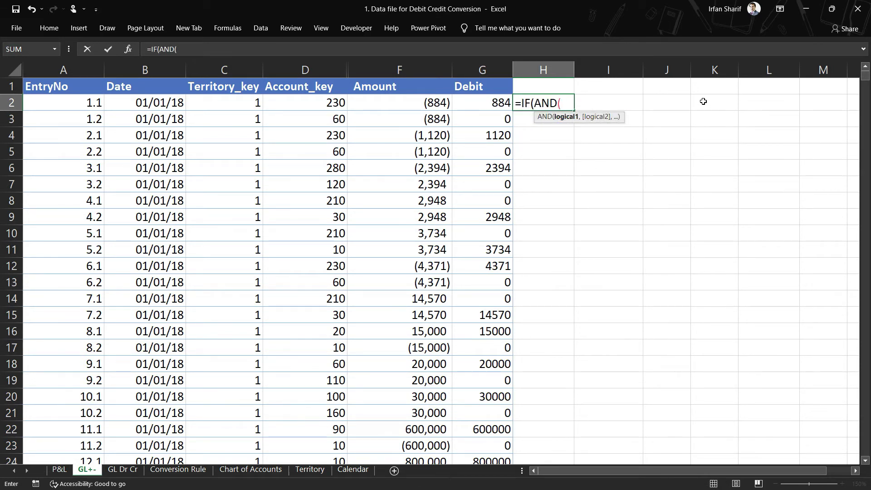
{"action": "left_click", "coordinate": [318, 103]}
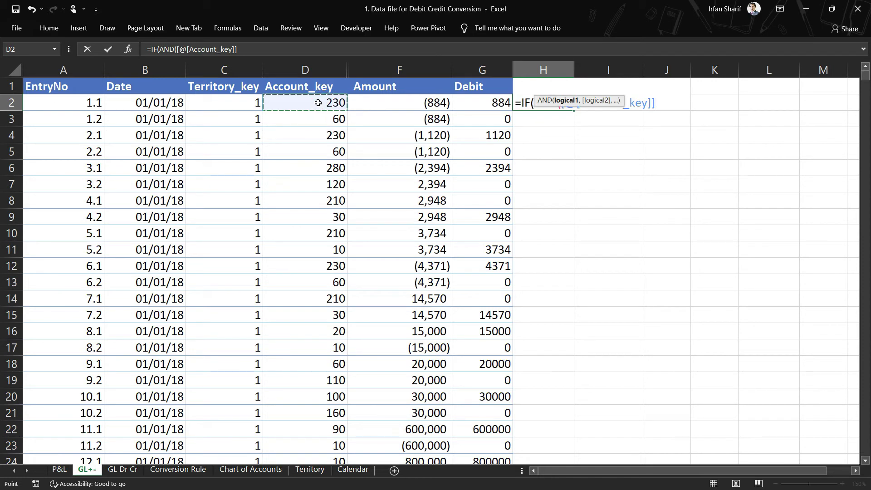
{"action": "type", "text": "<=100"}
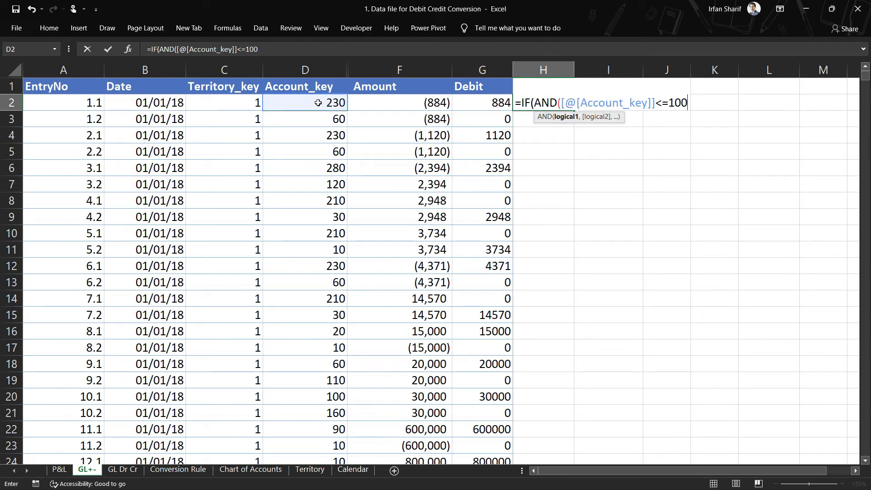
{"action": "type", "text": ","}
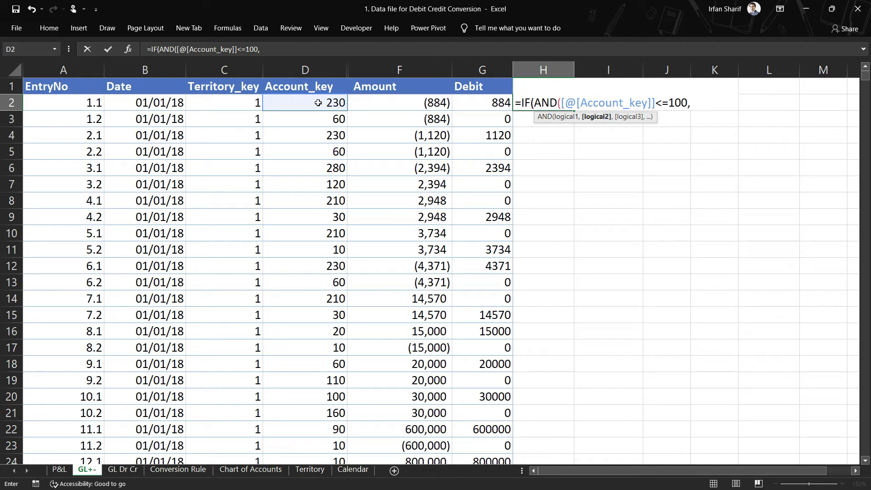
{"action": "left_click", "coordinate": [418, 105]}
{"action": "type", "text": "<0"}
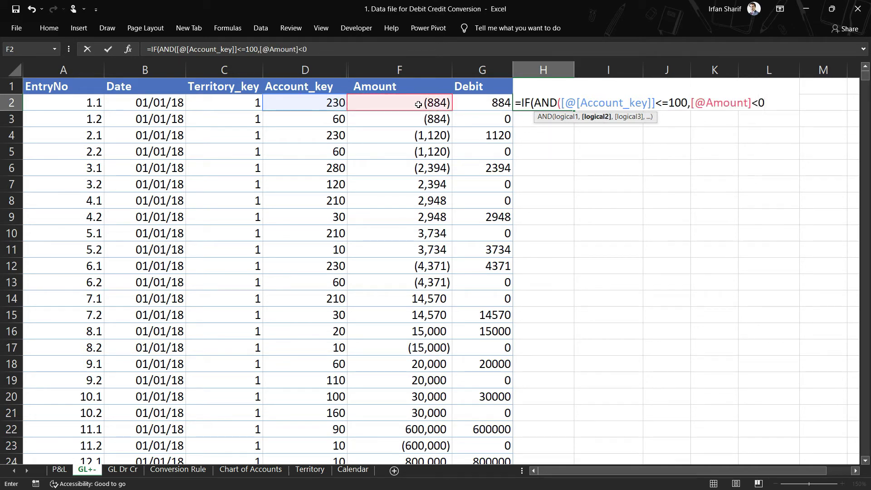
{"action": "type", "text": "),"}
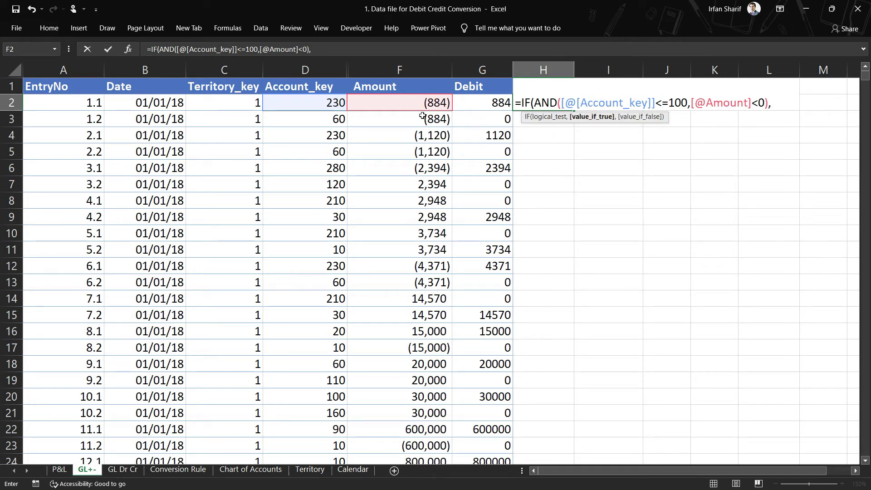
{"action": "left_click", "coordinate": [402, 104]}
{"action": "type", "text": "*-1"}
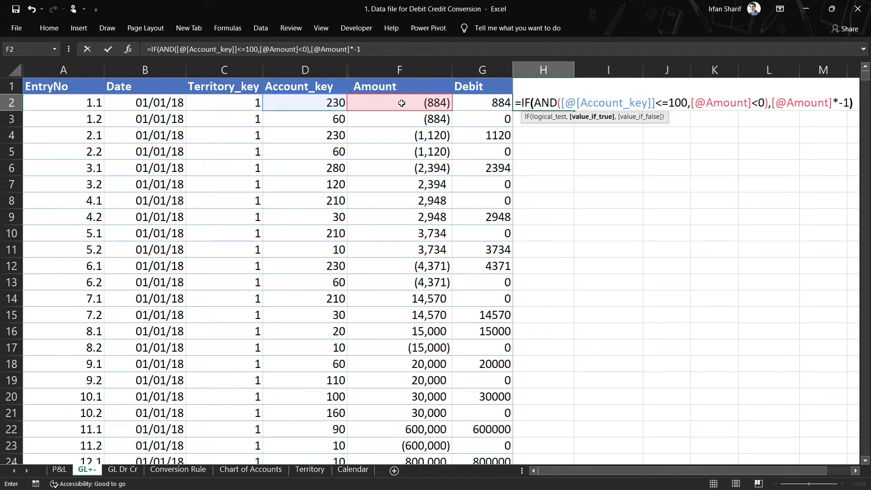
{"action": "type", "text": ")"}
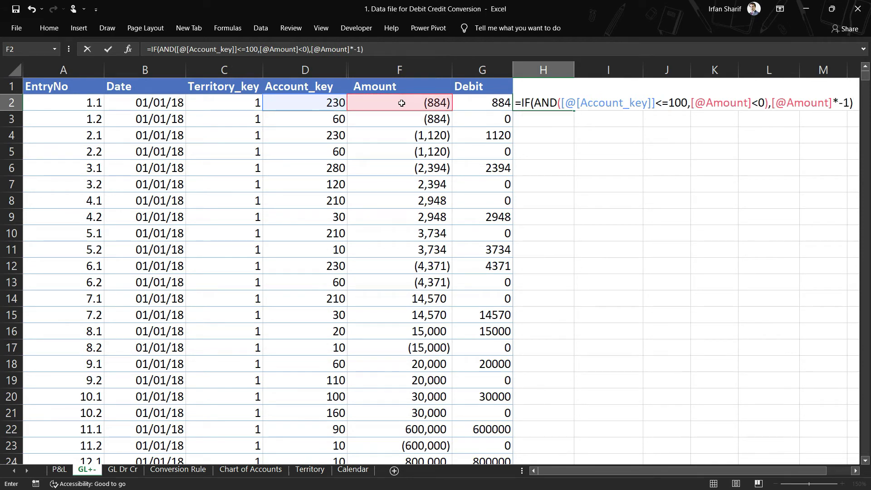
{"action": "key", "text": "BackSpace"}
{"action": "type", "text": ",0"}
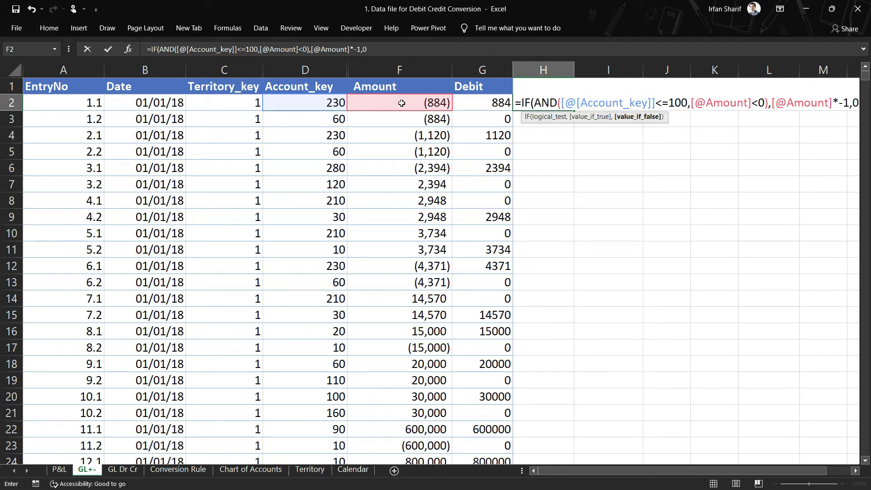
{"action": "type", "text": ") +"}
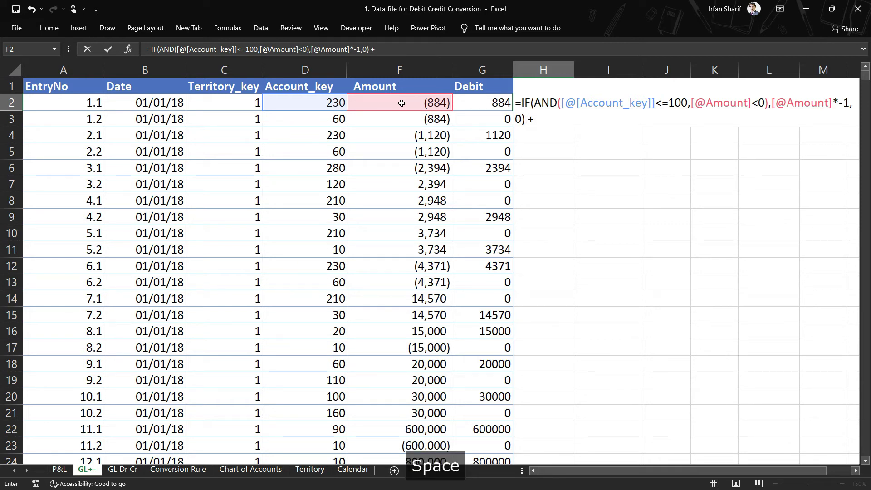
{"action": "type", "text": "if"}
Step: Add a second IF(AND( term to H2's formula, correcting a mistyped entry
{"action": "key", "text": "Tab"}
{"action": "type", "text": "an"}
{"action": "key", "text": "Tab"}
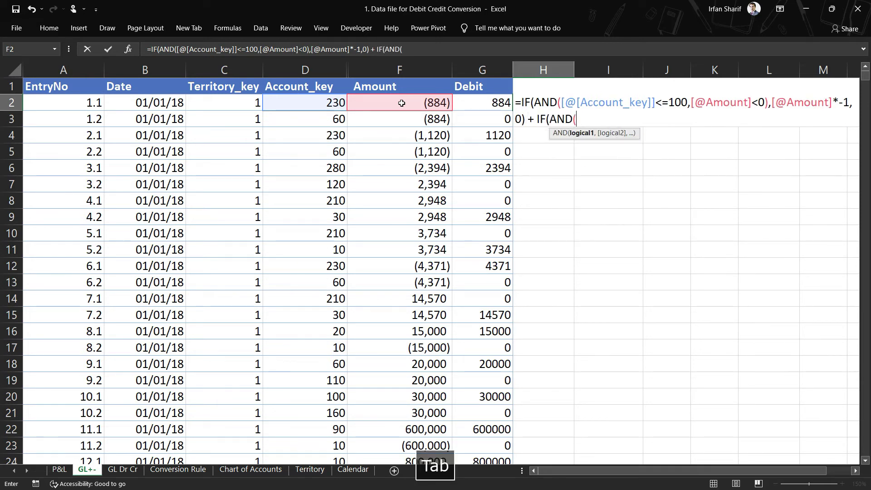
{"action": "type", "text": "acc"}
{"action": "key", "text": "BackSpace"}
{"action": "key", "text": "BackSpace"}
{"action": "key", "text": "BackSpace"}
{"action": "key", "text": "BackSpace"}
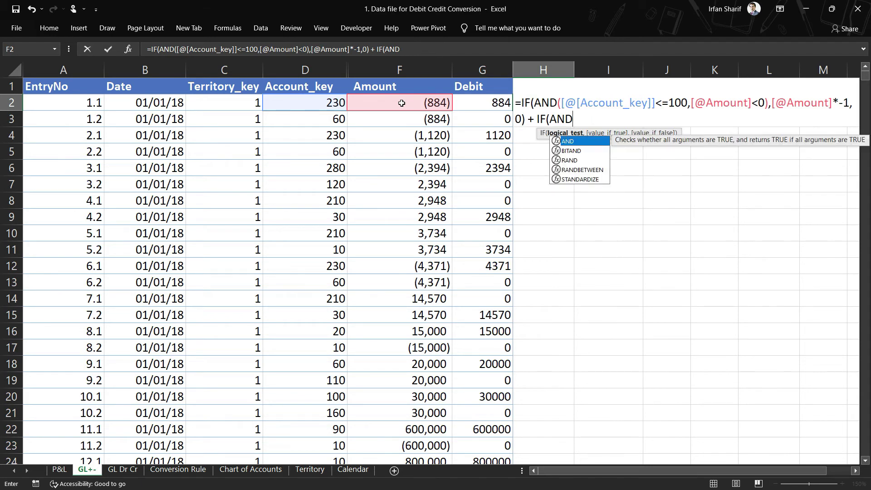
{"action": "key", "text": "Tab"}
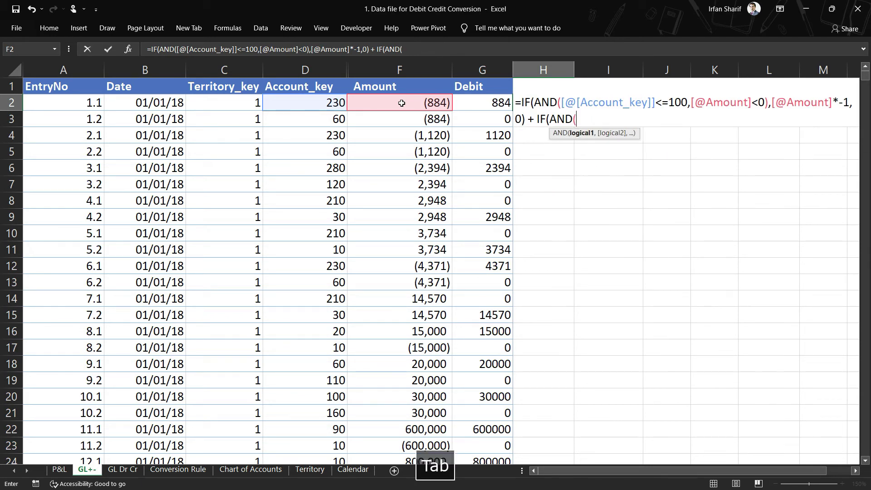
{"action": "left_click", "coordinate": [316, 104]}
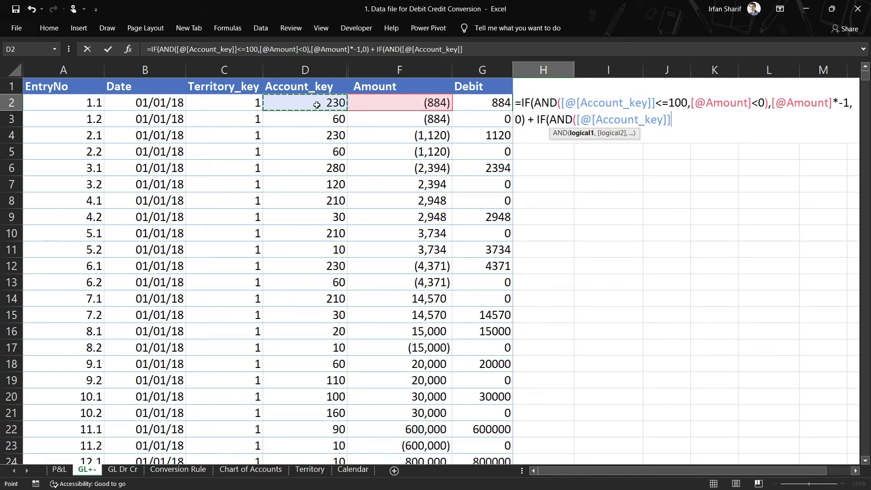
{"action": "type", "text": ">100"}
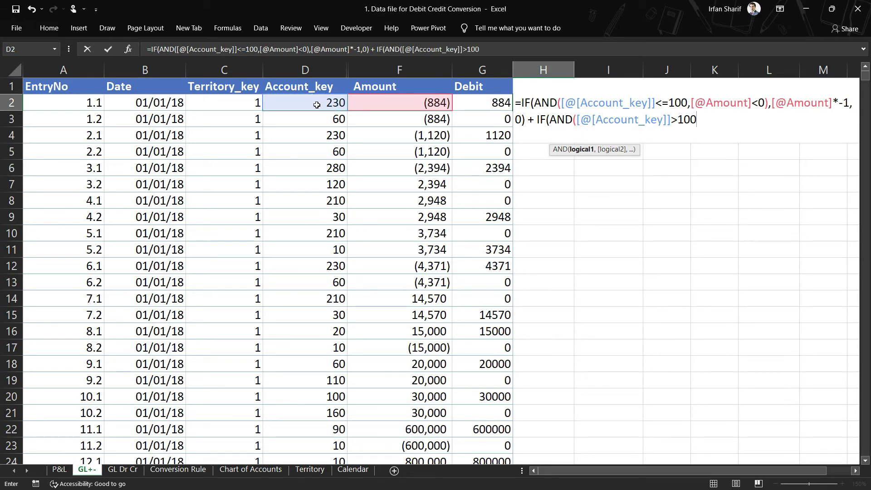
{"action": "type", "text": ","}
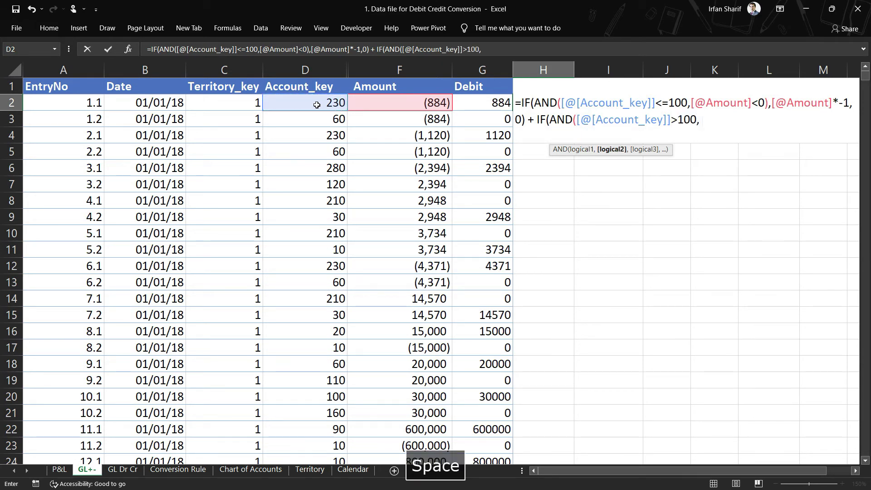
{"action": "left_click", "coordinate": [397, 104]}
{"action": "type", "text": ">0"}
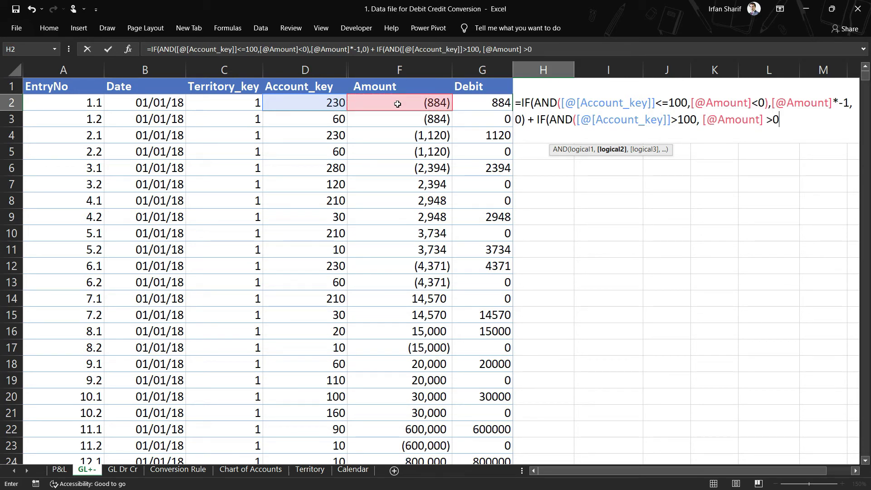
{"action": "type", "text": ")"}
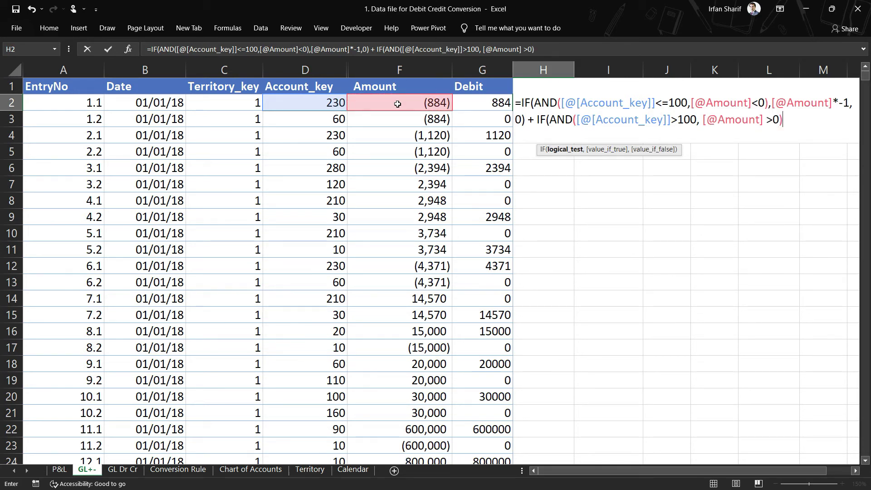
{"action": "type", "text": ","}
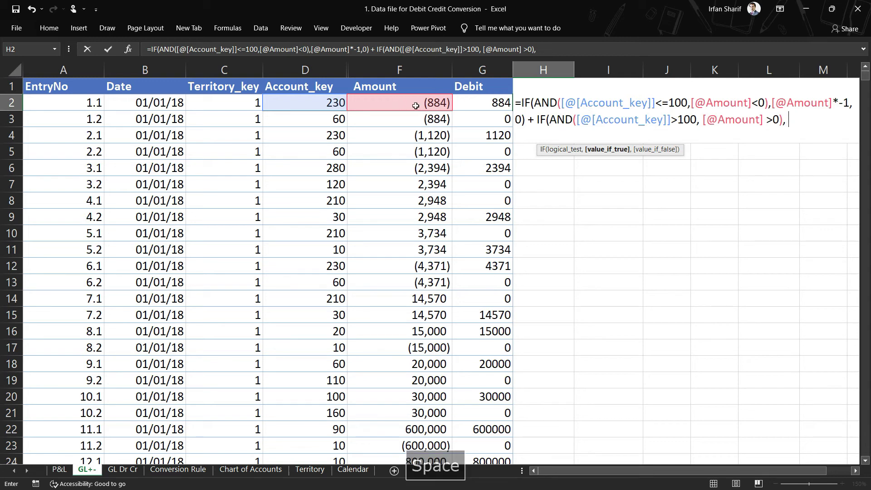
{"action": "left_click", "coordinate": [408, 100]}
{"action": "type", "text": ",0)"}
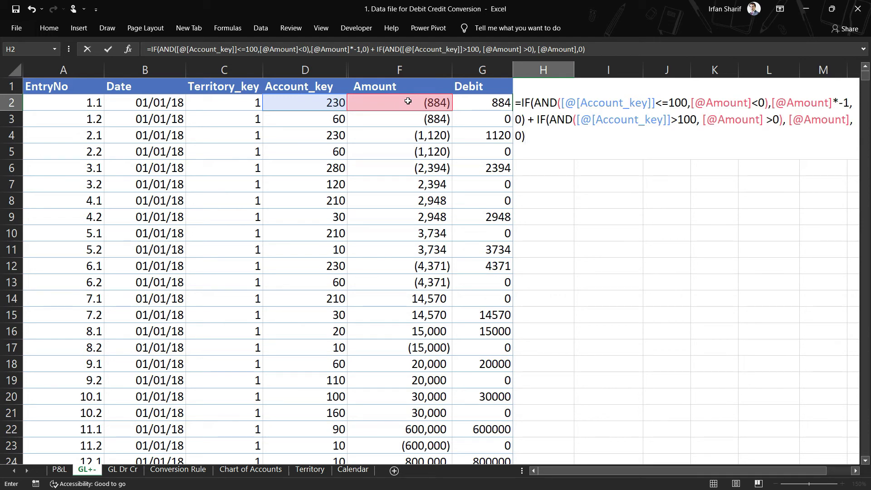
{"action": "key", "text": "Return"}
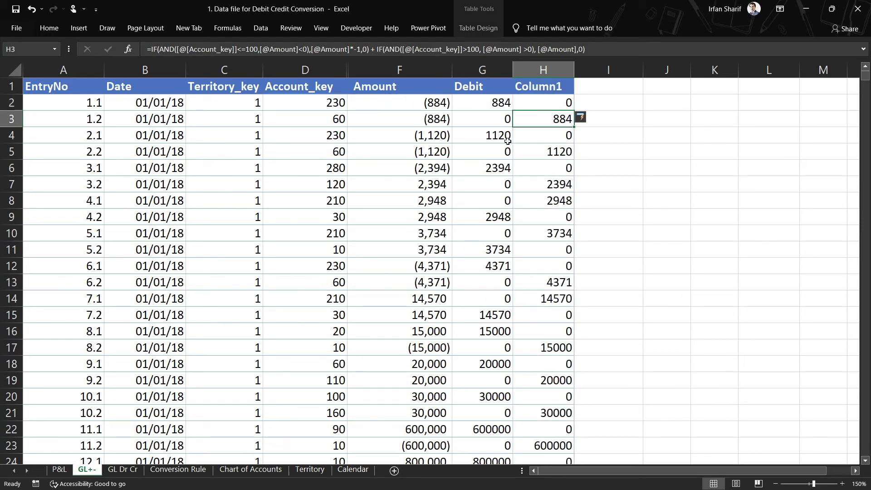
Step: Rename H1 from Column1 to Credit, recalculate, and check the F2 Amount value
{"action": "left_click", "coordinate": [541, 86]}
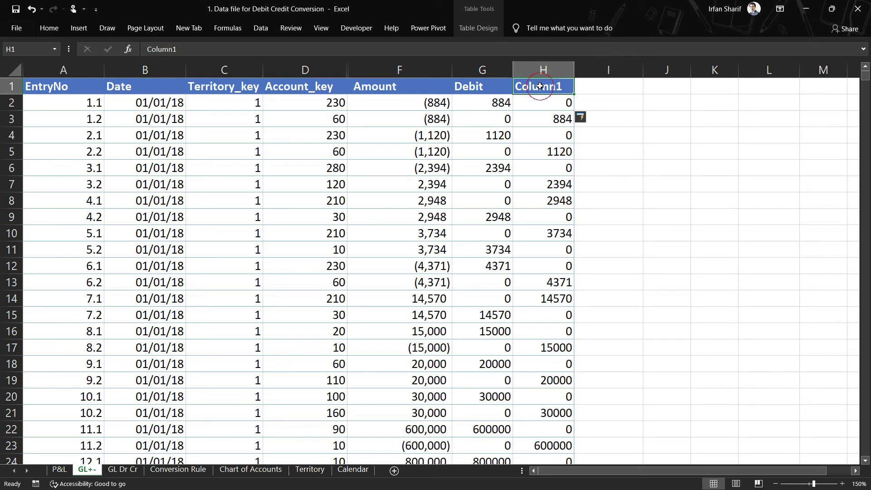
{"action": "type", "text": "Credit"}
{"action": "key", "text": "Return"}
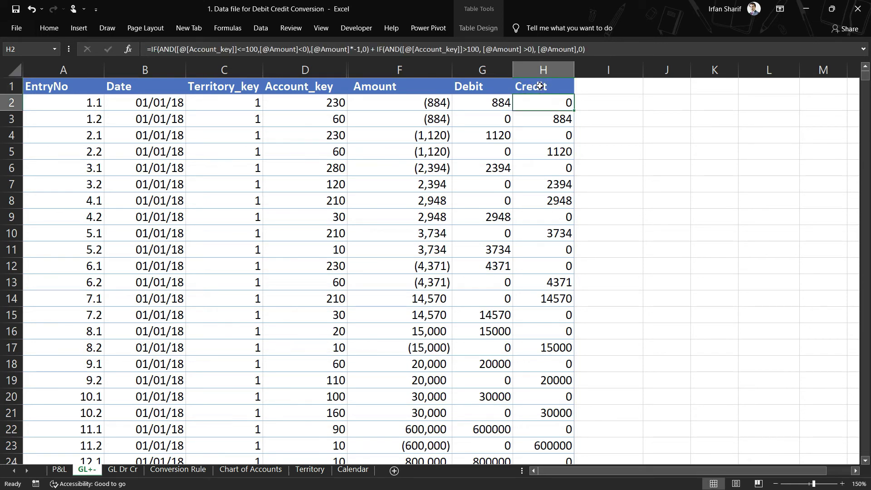
{"action": "key", "text": "F9"}
{"action": "left_click", "coordinate": [425, 105]}
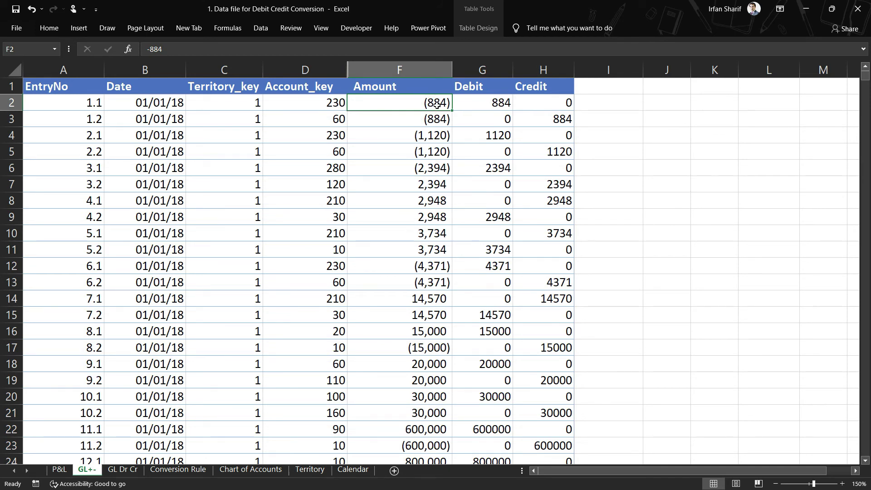
{"action": "key", "text": "ctrl+Home"}
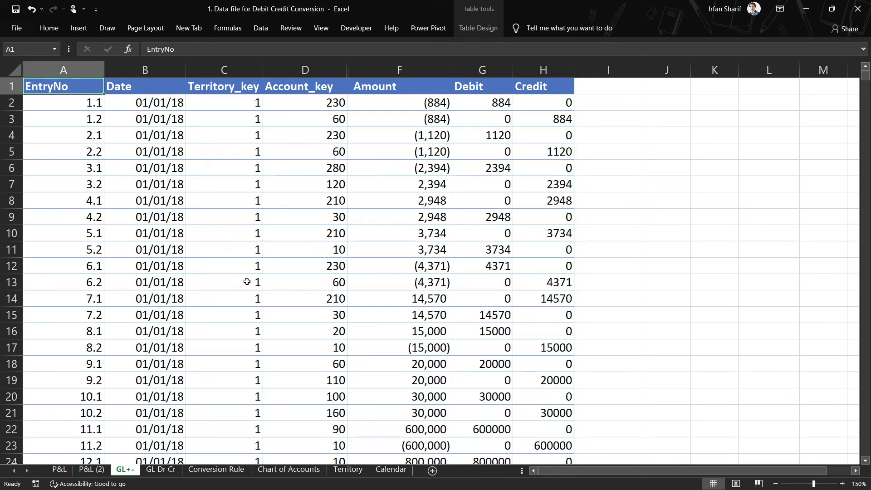
Step: On the P&L (2) sheet, add Amount, Debit and Credit to the pivot's Values area
{"action": "left_click", "coordinate": [97, 472]}
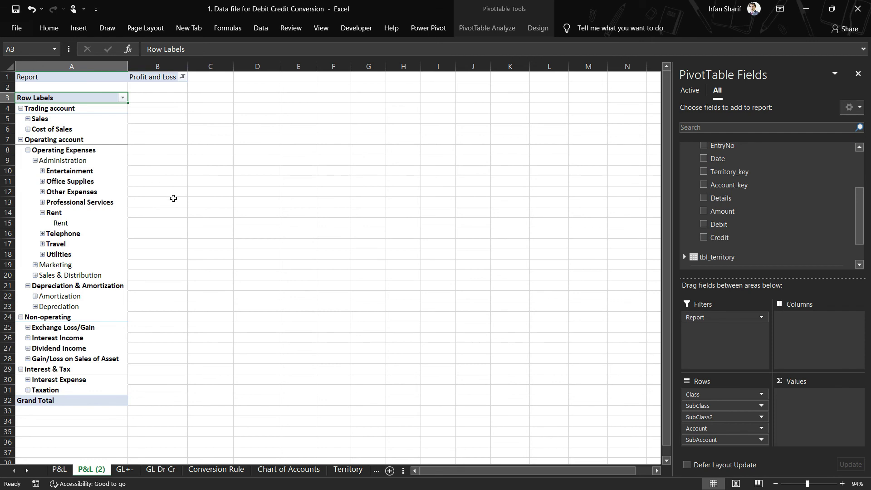
{"action": "scroll", "coordinate": [722, 181], "scroll_direction": "up", "scroll_amount": 3}
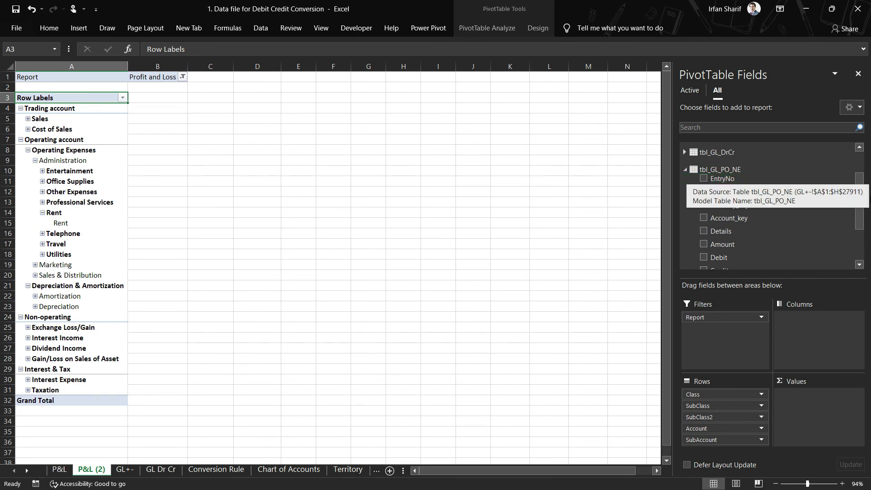
{"action": "scroll", "coordinate": [729, 202], "scroll_direction": "down", "scroll_amount": 3}
{"action": "left_click_drag", "start_coordinate": [729, 203], "coordinate": [817, 402]}
{"action": "left_click_drag", "start_coordinate": [731, 212], "coordinate": [817, 400]}
{"action": "left_click_drag", "start_coordinate": [723, 226], "coordinate": [817, 425]}
{"action": "left_click", "coordinate": [258, 399]}
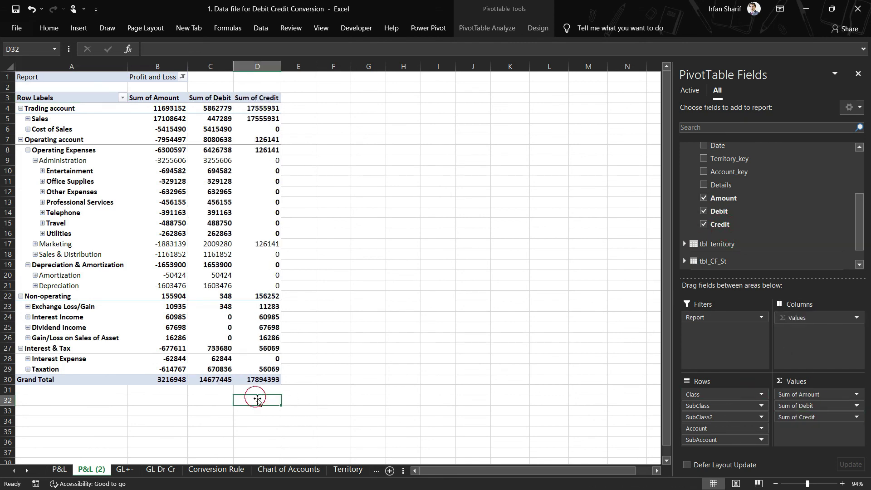
Step: Enter the check =D30-C30 in D32 (result 3216948), then go to the GL Dr Cr sheet
{"action": "type", "text": "="}
{"action": "key", "text": "Up"}
{"action": "key", "text": "Up"}
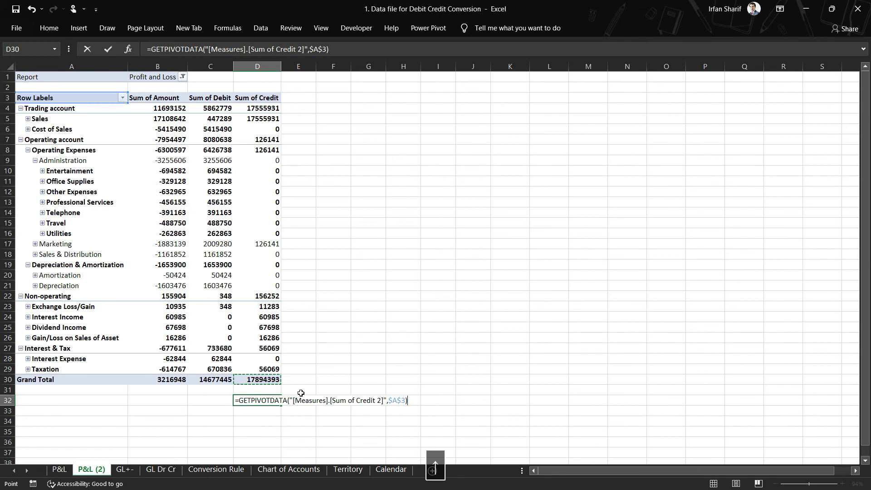
{"action": "type", "text": "-"}
{"action": "key", "text": "Up"}
{"action": "key", "text": "Up"}
{"action": "key", "text": "Left"}
{"action": "key", "text": "Return"}
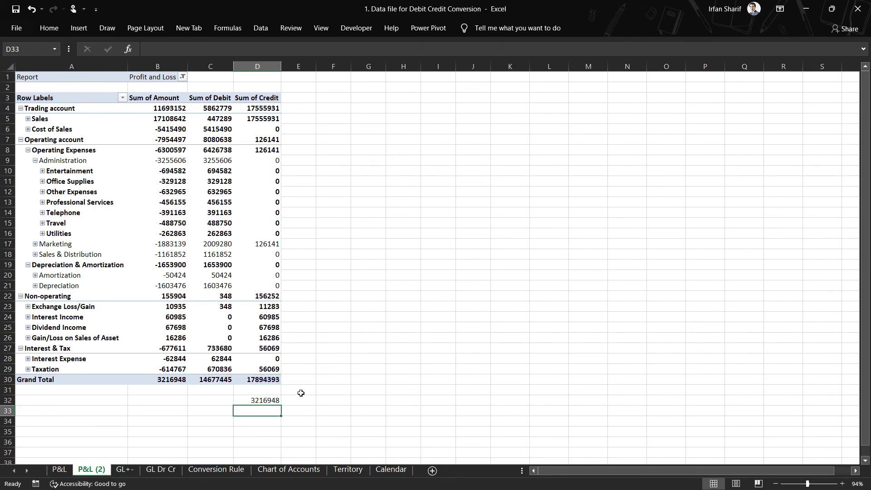
{"action": "left_click", "coordinate": [266, 400]}
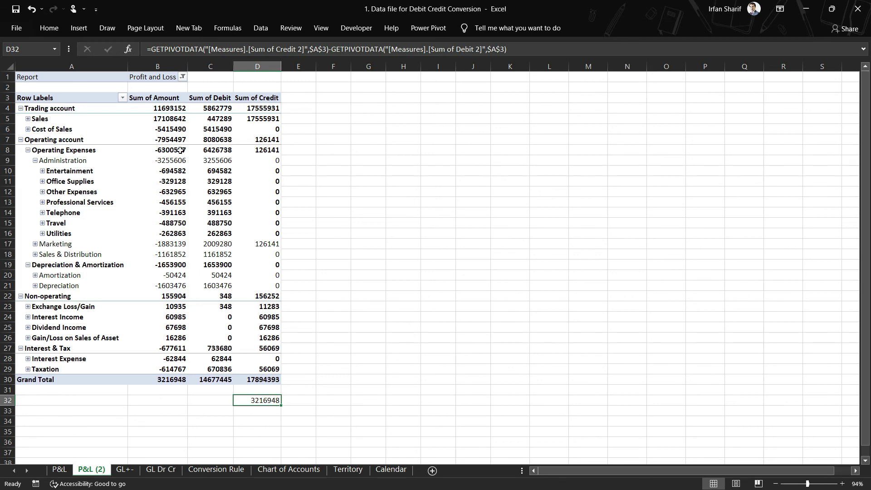
{"action": "left_click", "coordinate": [59, 470]}
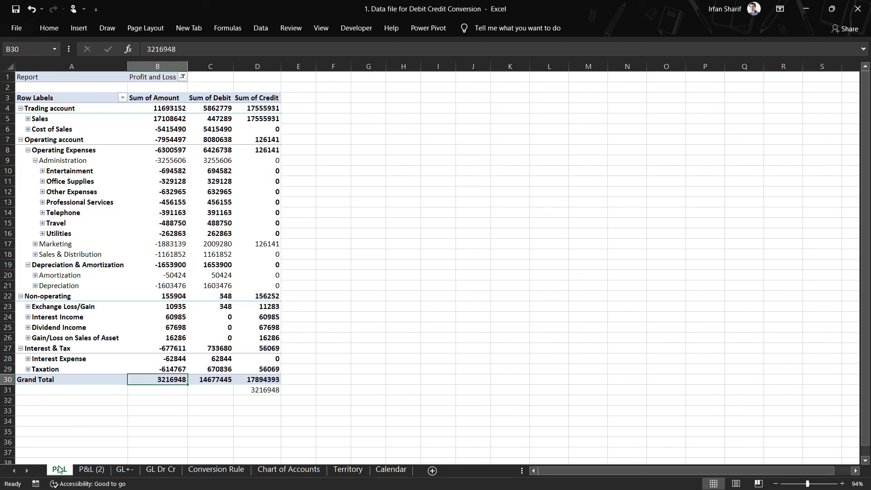
{"action": "left_click", "coordinate": [161, 470]}
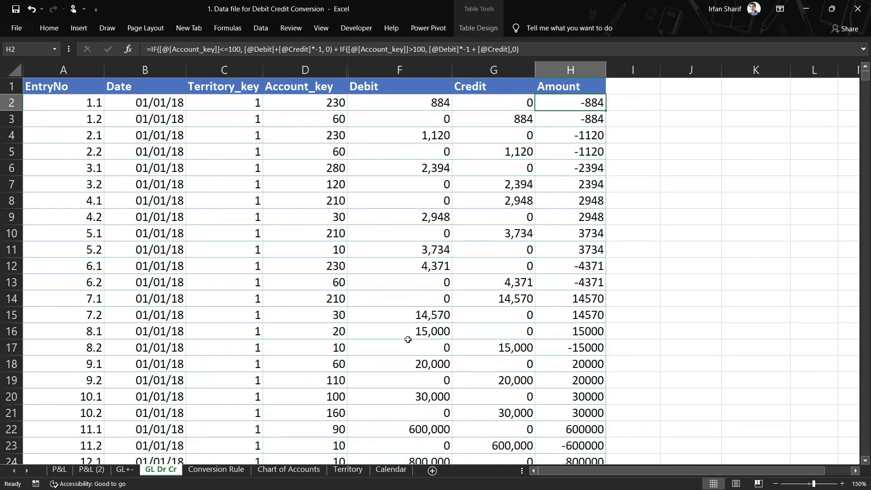